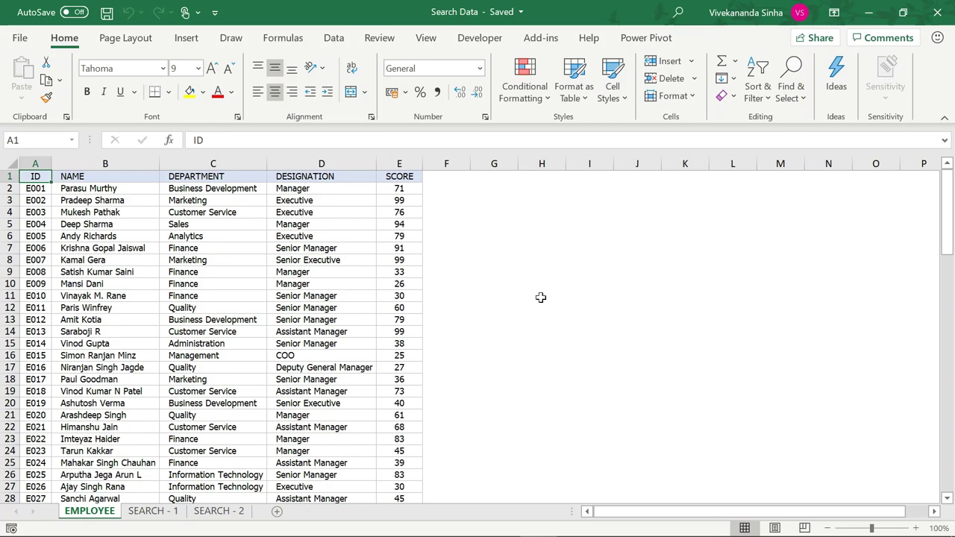
Step: Review the EMPLOYEE table's NAME, DEPARTMENT, DESIGNATION and SCORE columns, noting Sales and Customer Service entries
{"action": "left_click", "coordinate": [141, 248]}
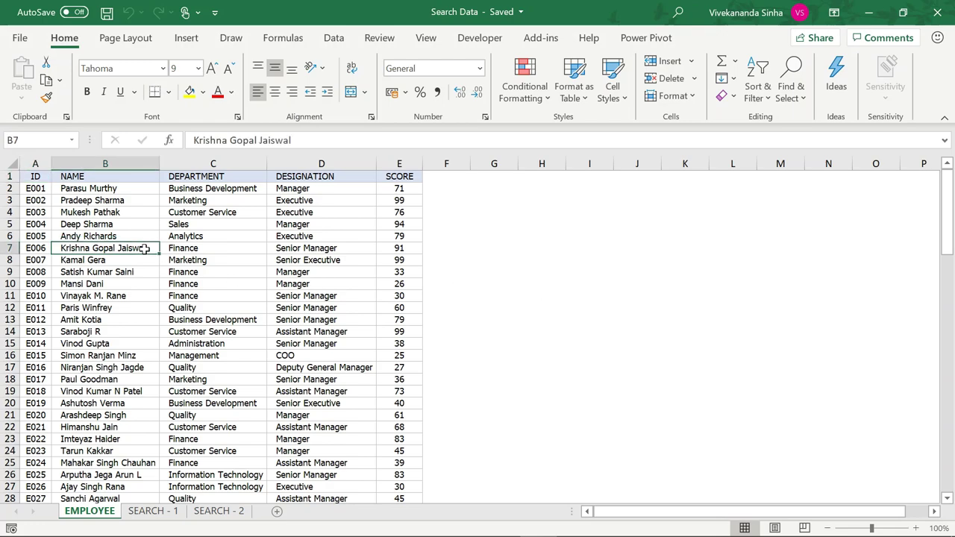
{"action": "left_click_drag", "start_coordinate": [41, 164], "coordinate": [104, 164]}
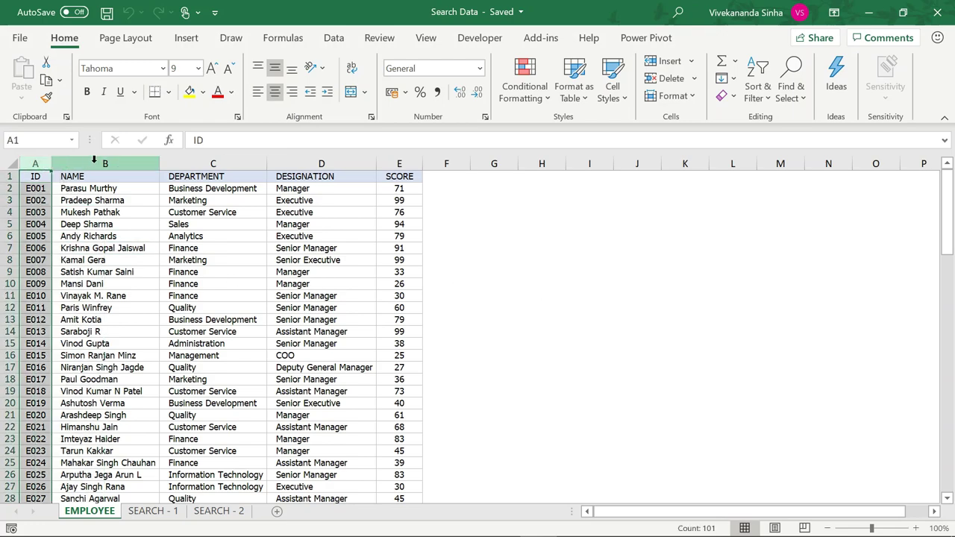
{"action": "left_click", "coordinate": [138, 163]}
{"action": "left_click", "coordinate": [216, 163]}
{"action": "left_click", "coordinate": [329, 163]}
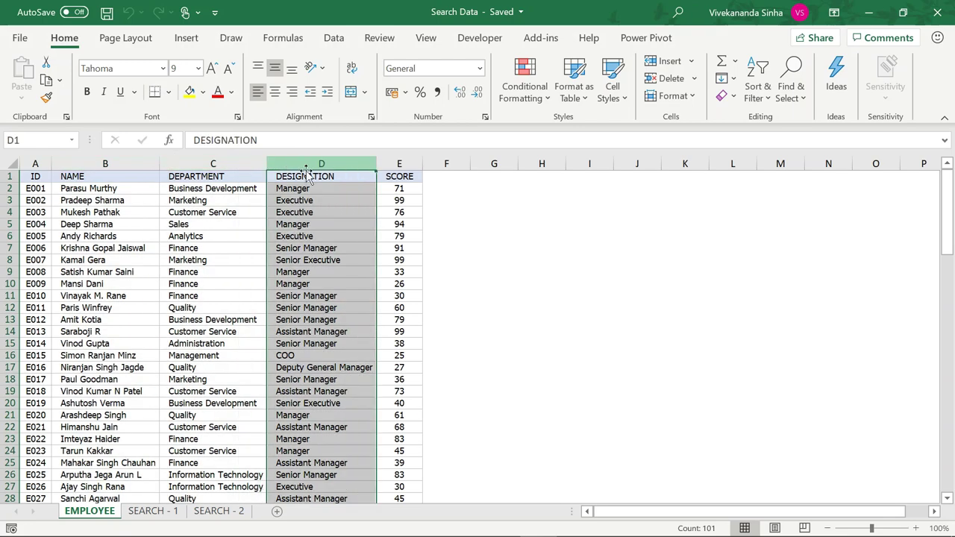
{"action": "left_click", "coordinate": [406, 165]}
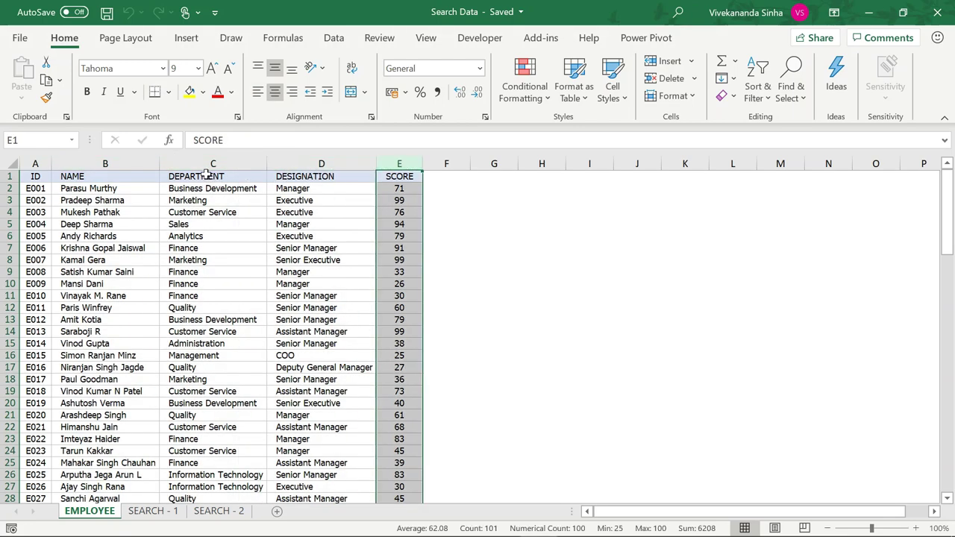
{"action": "left_click", "coordinate": [110, 189]}
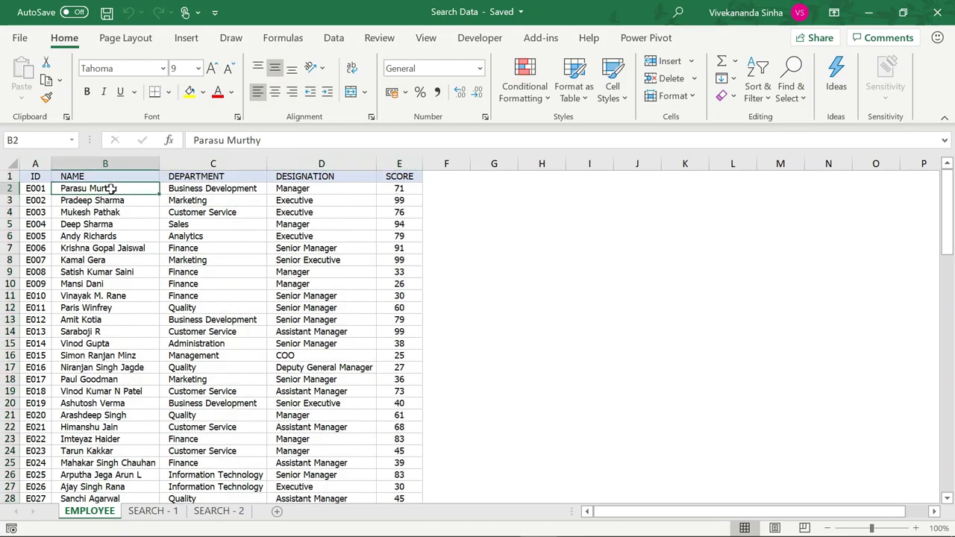
{"action": "left_click", "coordinate": [180, 162]}
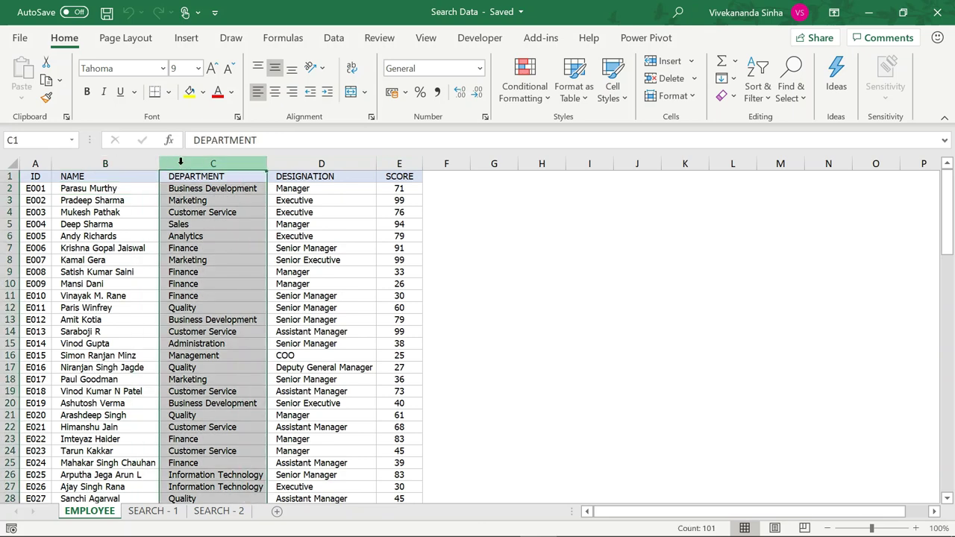
{"action": "left_click", "coordinate": [179, 224]}
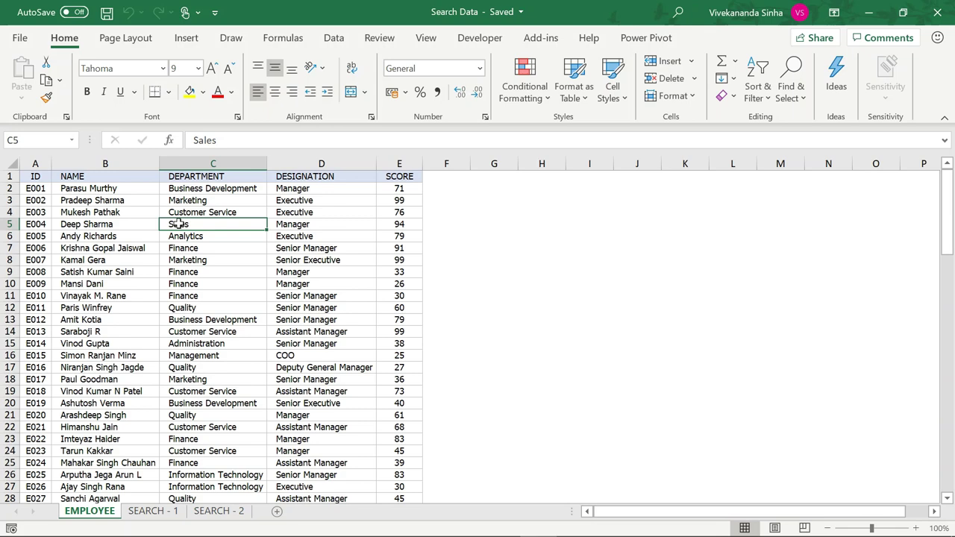
{"action": "left_click", "coordinate": [213, 213]}
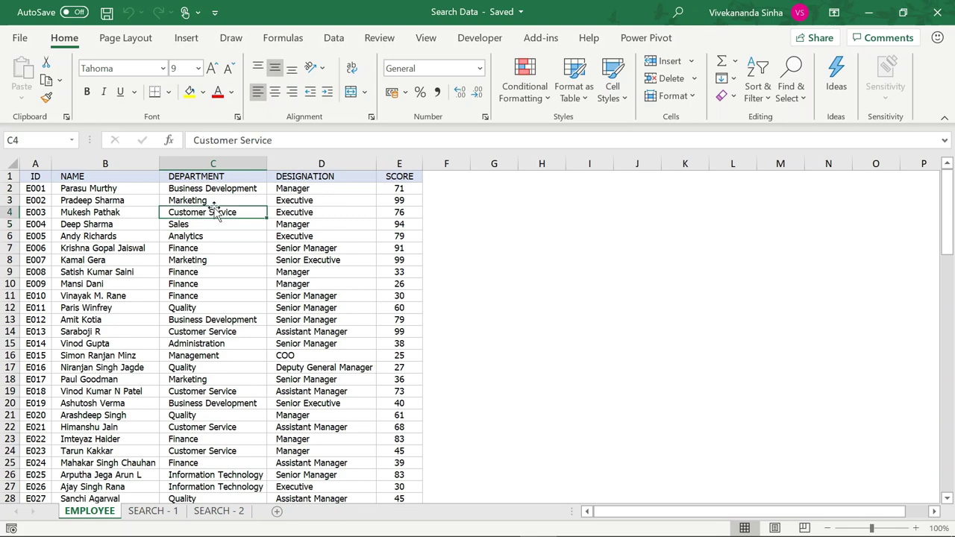
Step: On SEARCH - 1, enter Sales as the Department criterion in D2 above the B4:F16 results area
{"action": "left_click", "coordinate": [152, 512]}
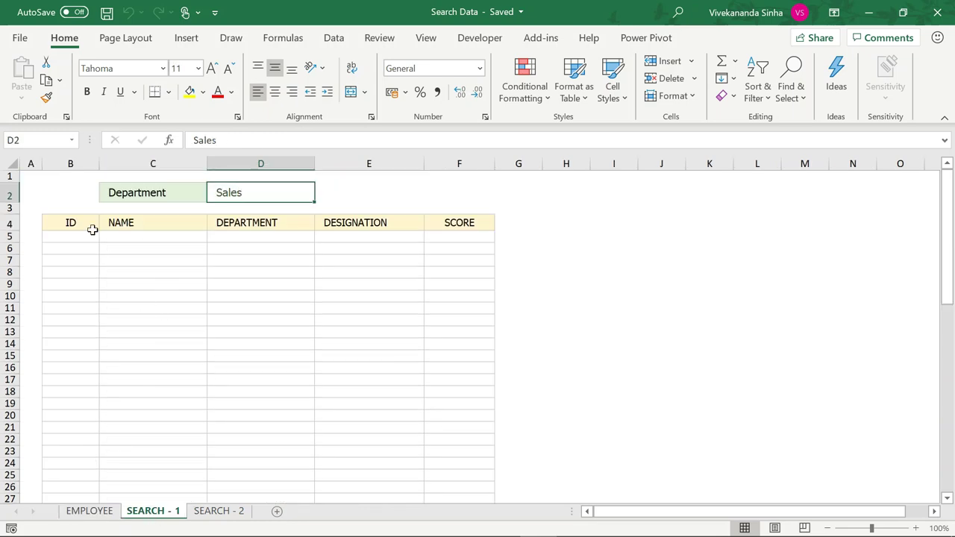
{"action": "left_click", "coordinate": [60, 223]}
{"action": "left_click_drag", "start_coordinate": [135, 228], "coordinate": [447, 365]}
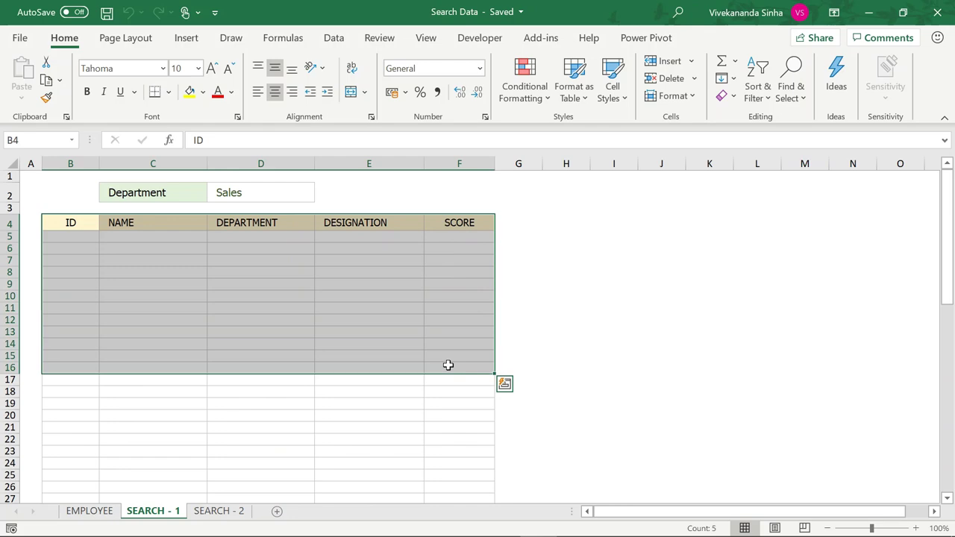
{"action": "left_click", "coordinate": [251, 196]}
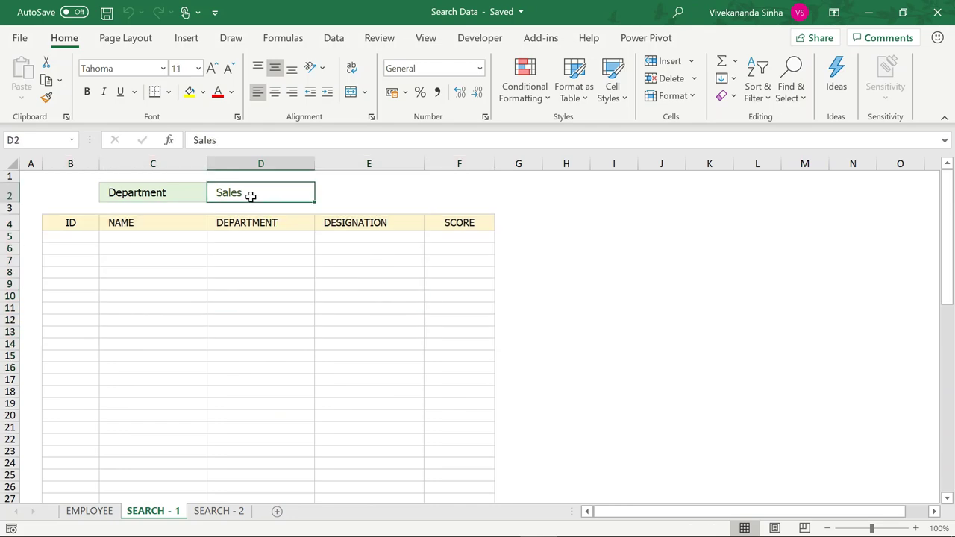
{"action": "type", "text": "Sales"}
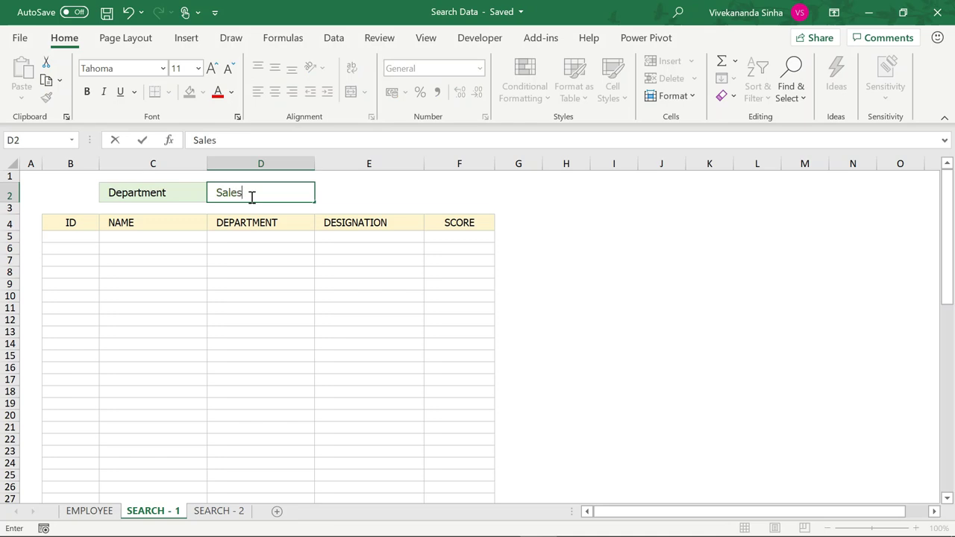
{"action": "key", "text": "Return"}
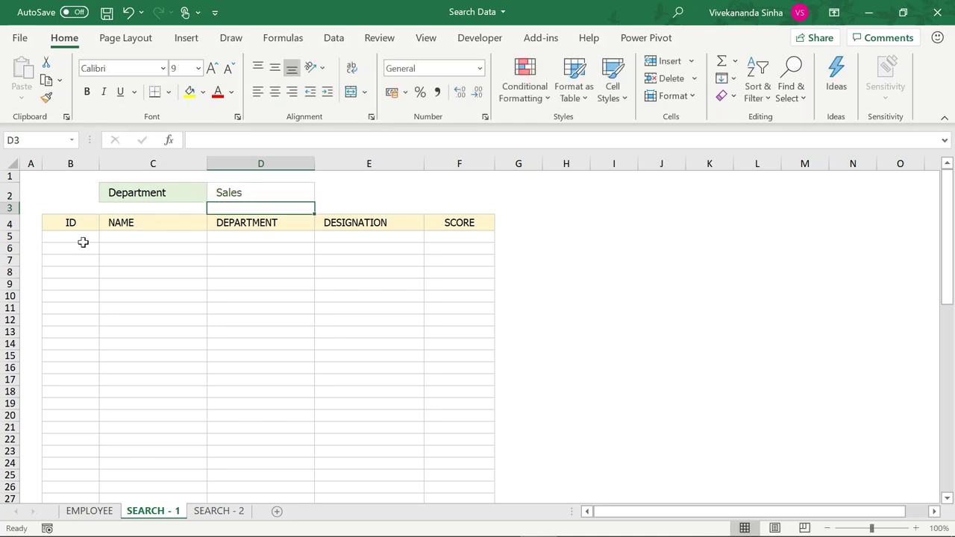
{"action": "left_click_drag", "start_coordinate": [70, 236], "coordinate": [436, 356]}
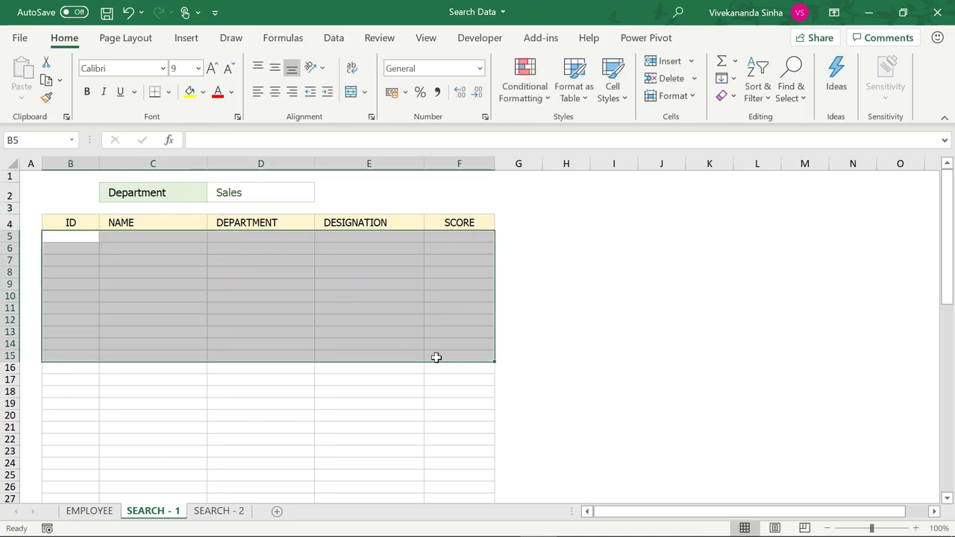
{"action": "left_click", "coordinate": [222, 192]}
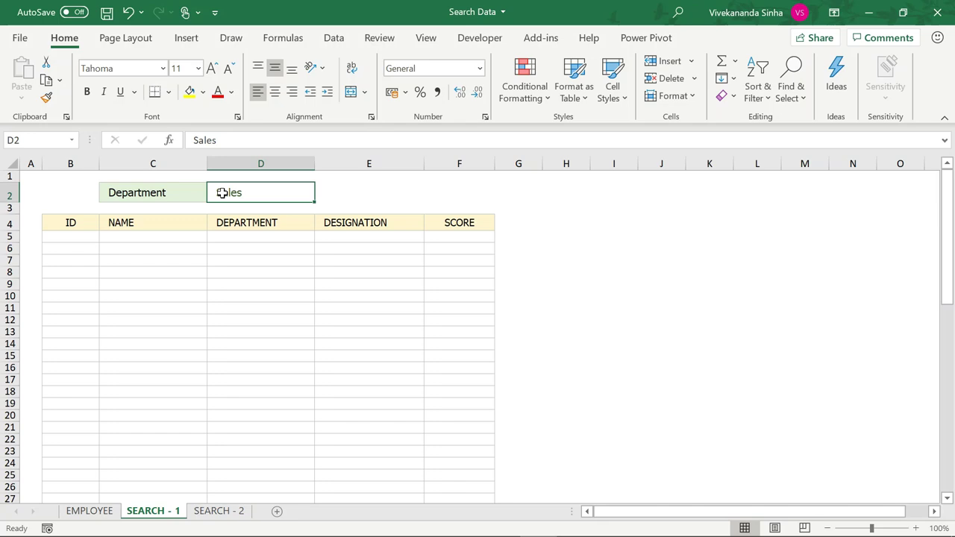
Step: Start a FILTER formula in B5 using EMPLOYEE!A2:E101 as the array
{"action": "left_click", "coordinate": [70, 236]}
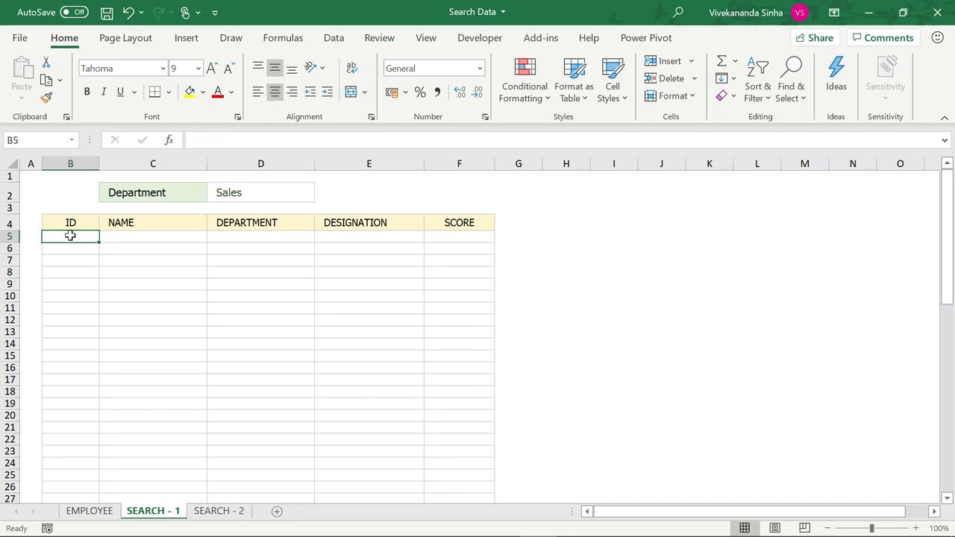
{"action": "type", "text": "="}
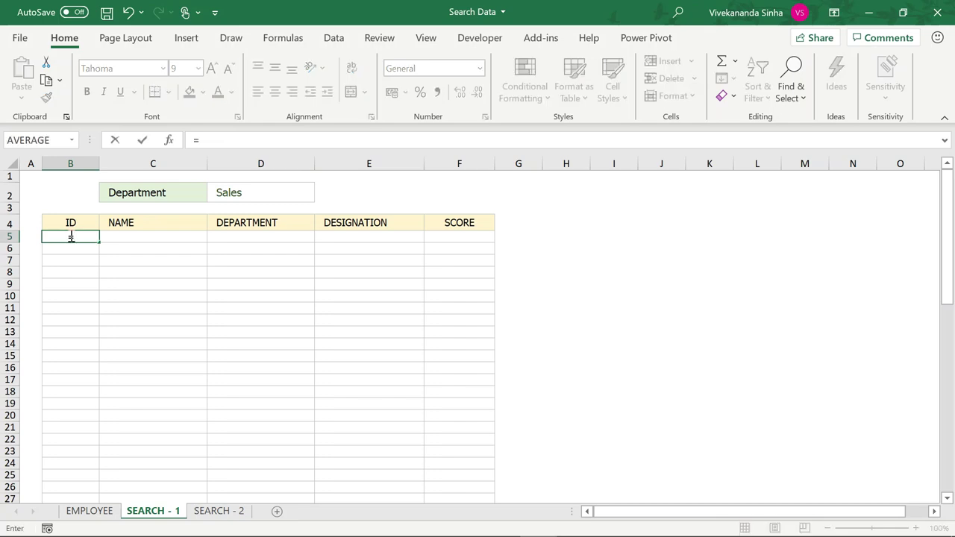
{"action": "type", "text": "filter"}
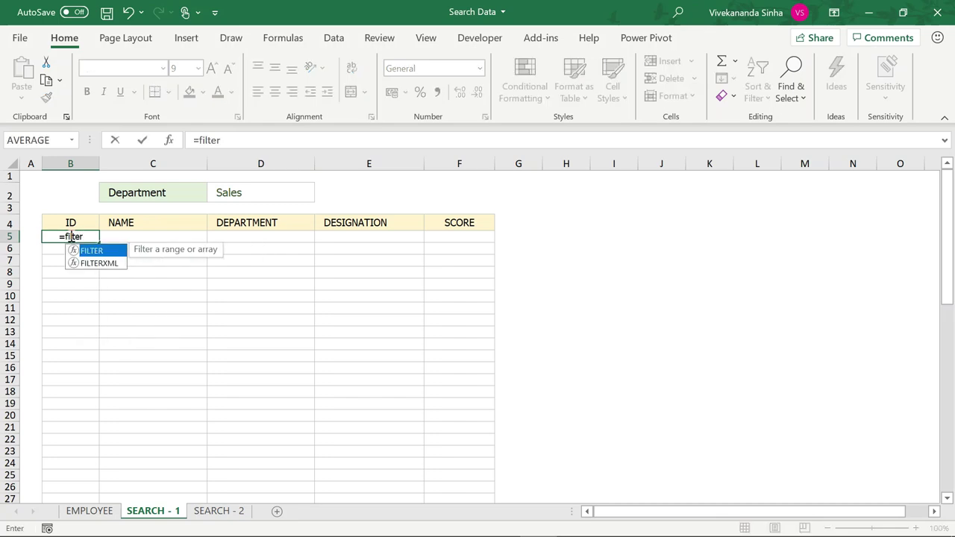
{"action": "key", "text": "Tab"}
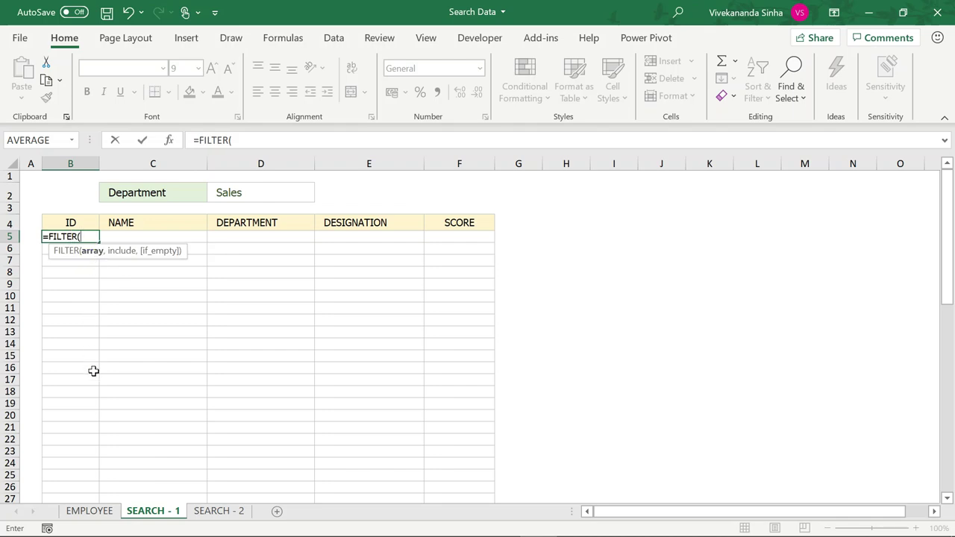
{"action": "left_click", "coordinate": [87, 511]}
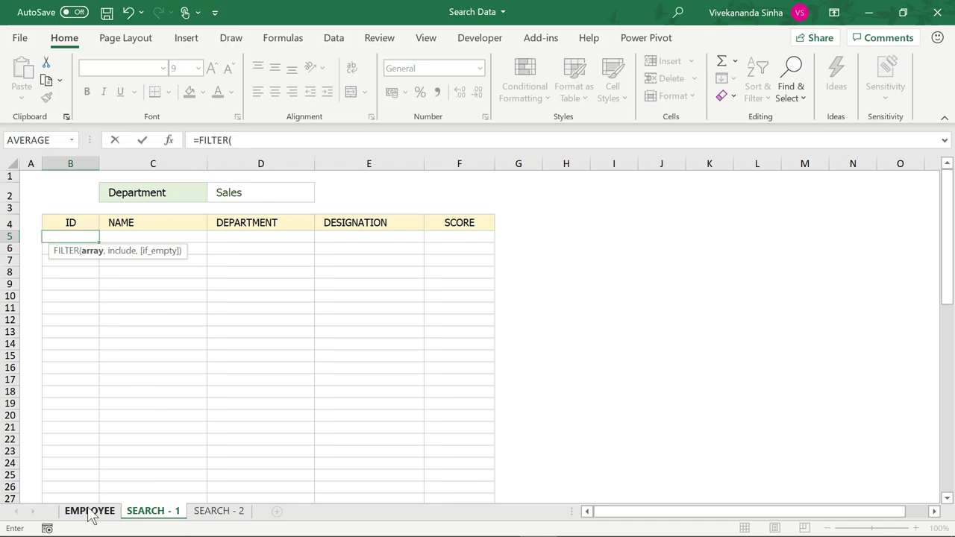
{"action": "left_click", "coordinate": [37, 190]}
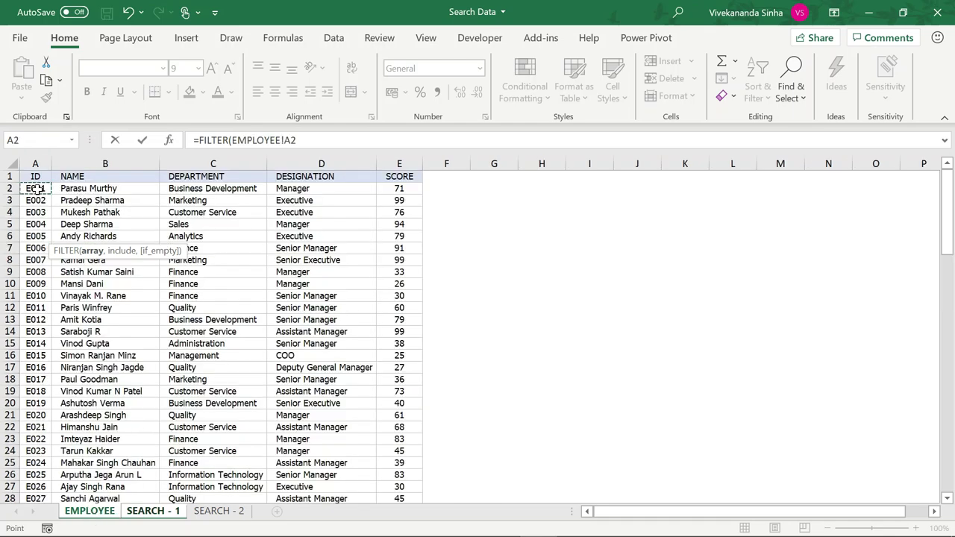
{"action": "key", "text": "ctrl+shift+Right"}
{"action": "key", "text": "ctrl+shift+Down"}
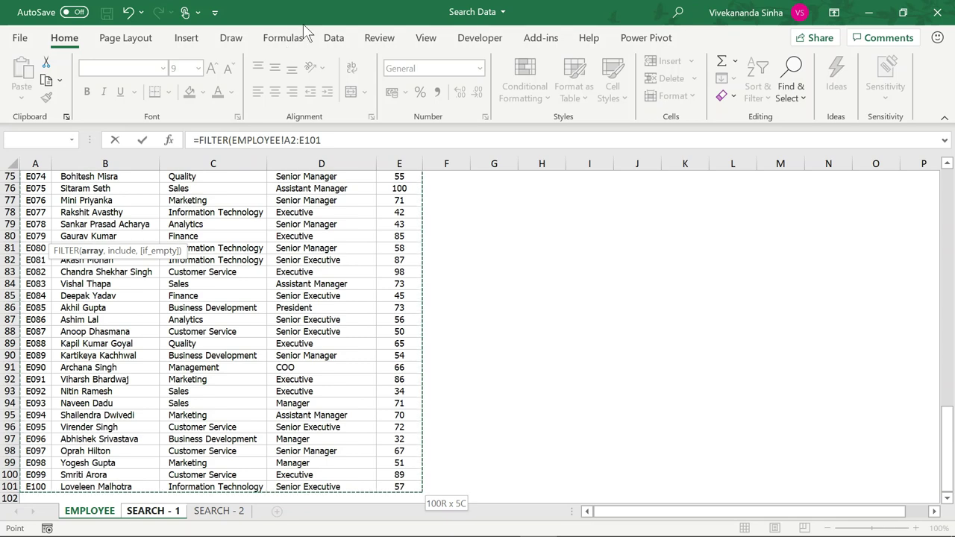
Step: Complete the FILTER with the condition EMPLOYEE!C2:C101='SEARCH - 1'!D2, listing the ten Sales employees
{"action": "left_click", "coordinate": [343, 140]}
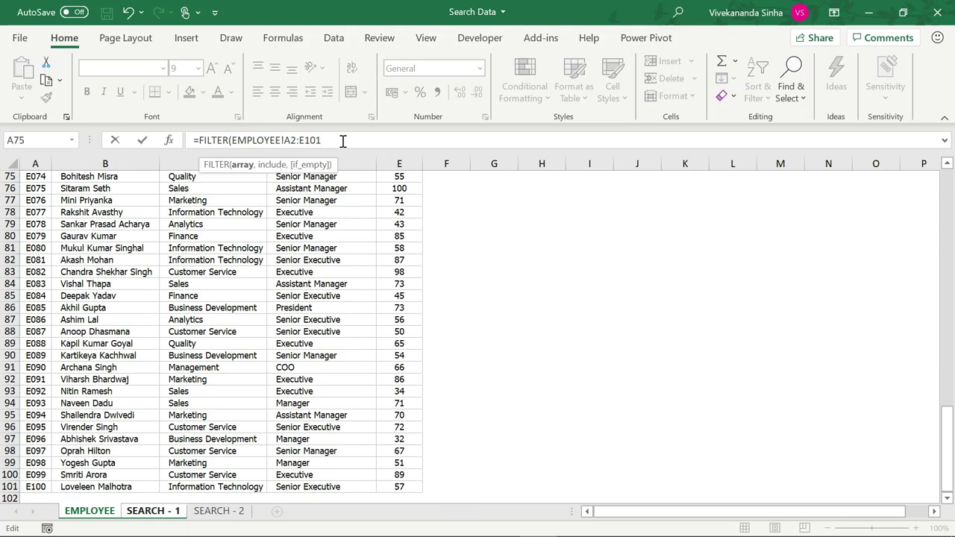
{"action": "type", "text": ","}
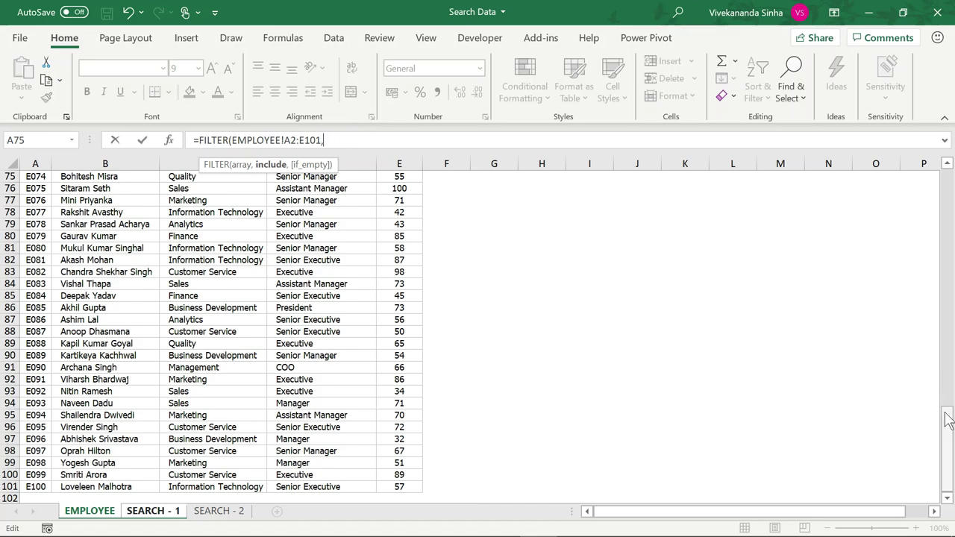
{"action": "mouse_move", "coordinate": [948, 407]}
{"action": "left_mouse_down"}
{"action": "mouse_move", "coordinate": [951, 226]}
{"action": "mouse_move", "coordinate": [869, 182]}
{"action": "left_mouse_up"}
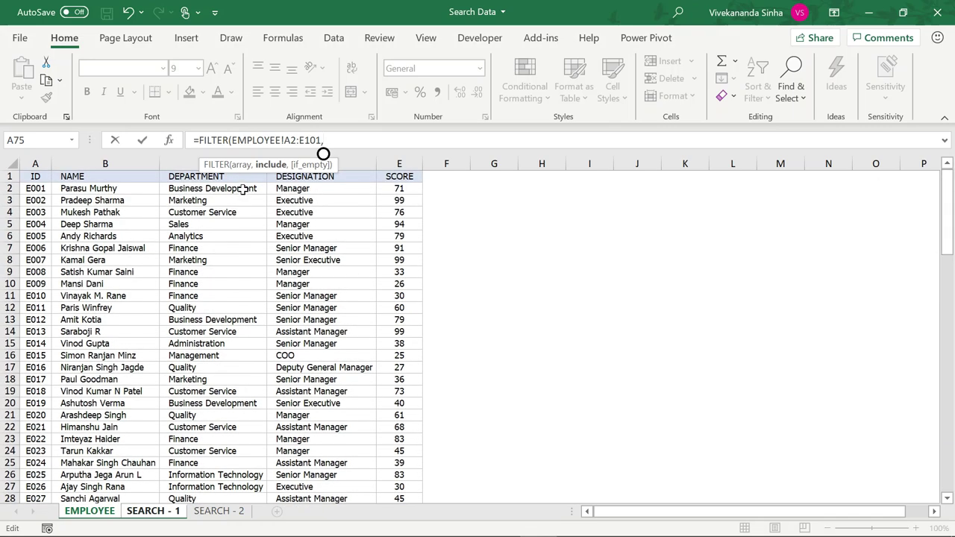
{"action": "left_click", "coordinate": [242, 189]}
{"action": "key", "text": "ctrl+shift+Down"}
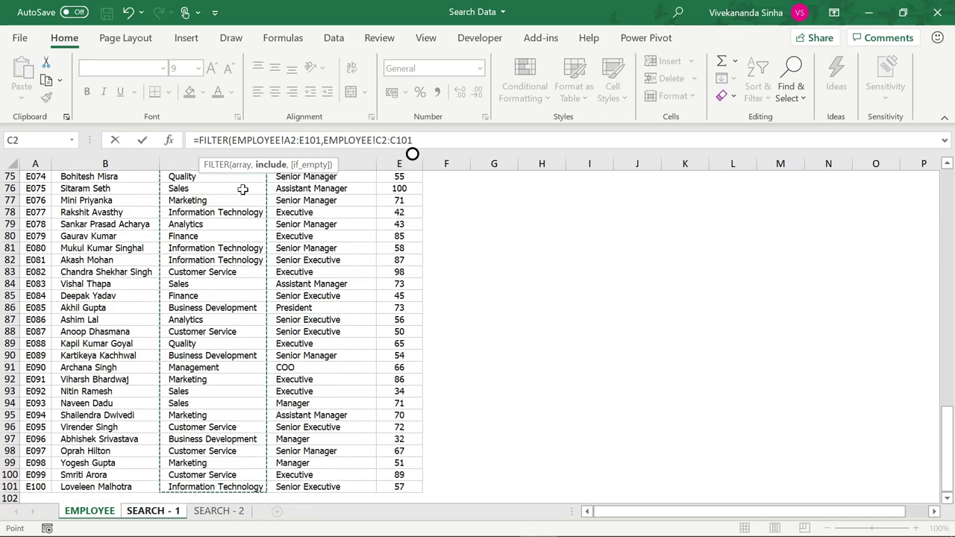
{"action": "type", "text": "="}
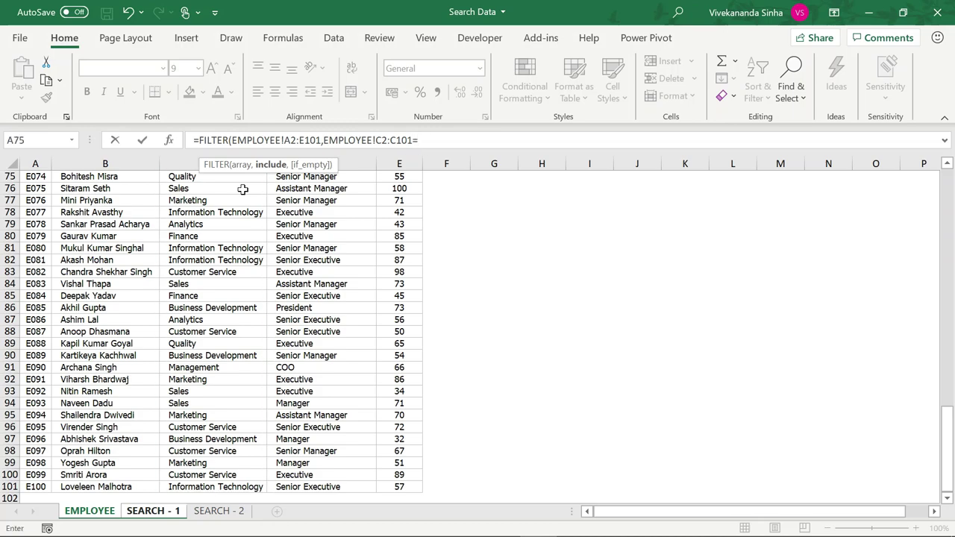
{"action": "left_click", "coordinate": [147, 512]}
{"action": "left_click", "coordinate": [255, 192]}
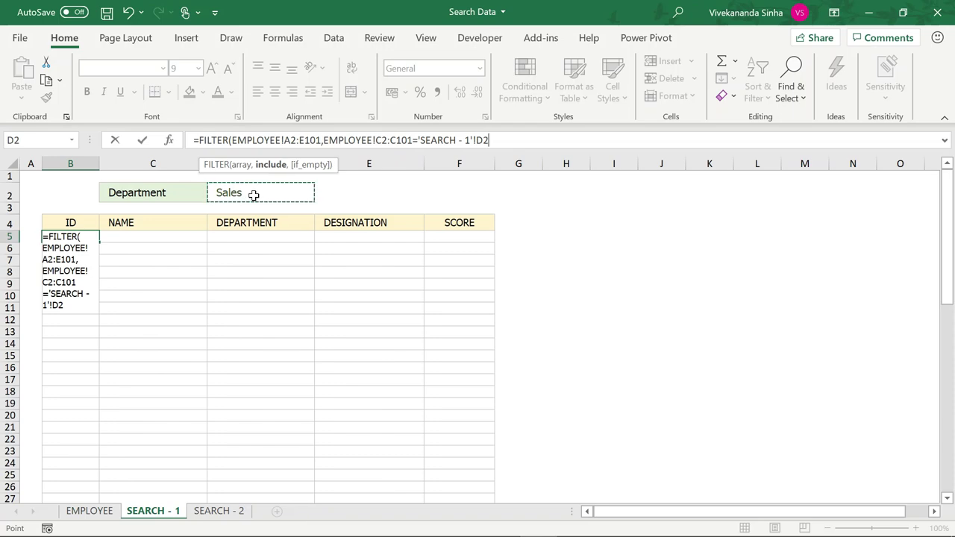
{"action": "type", "text": ")"}
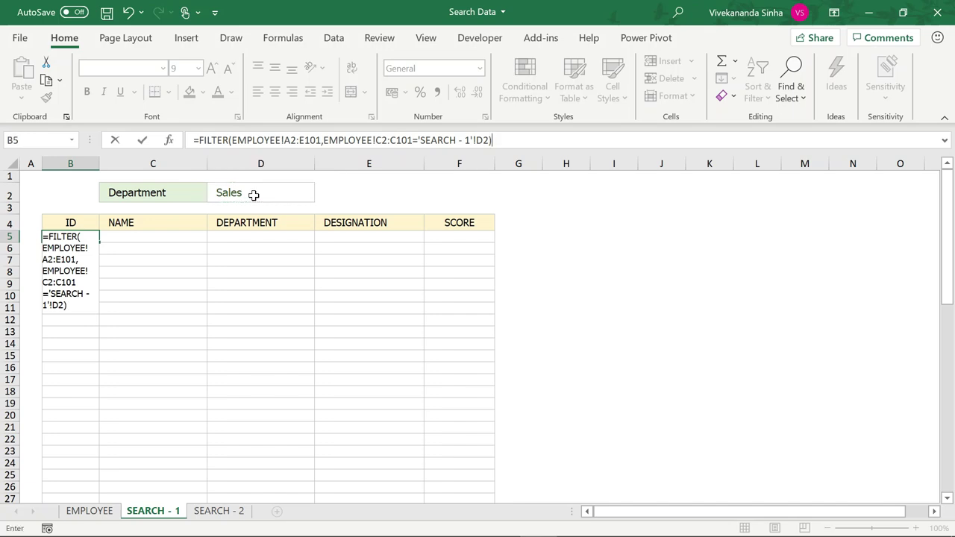
{"action": "key", "text": "Return"}
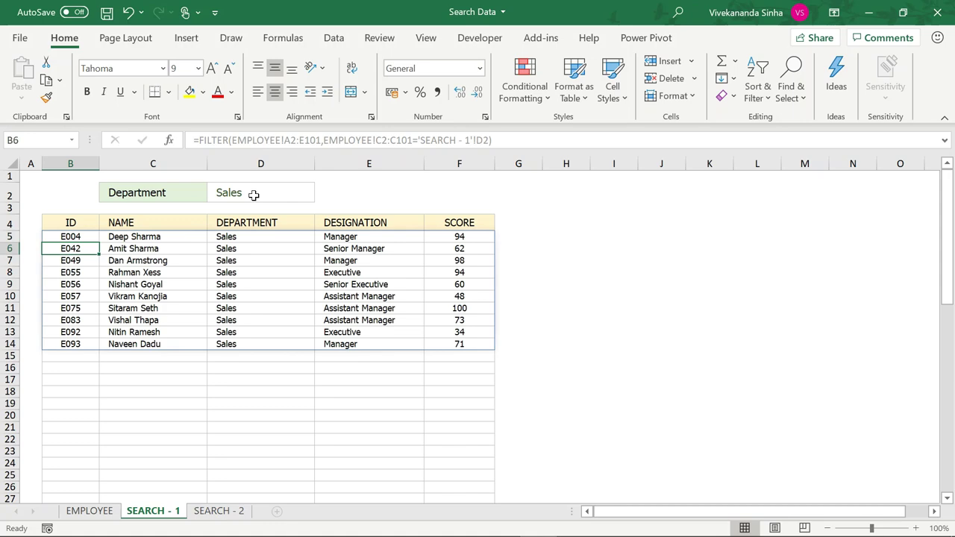
{"action": "left_click", "coordinate": [165, 272]}
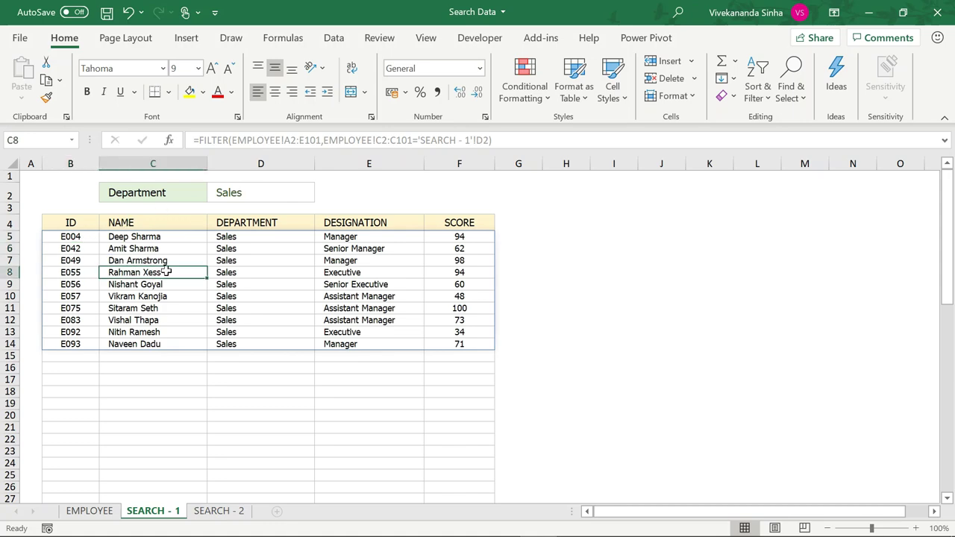
{"action": "left_click", "coordinate": [226, 273]}
{"action": "left_click", "coordinate": [338, 274]}
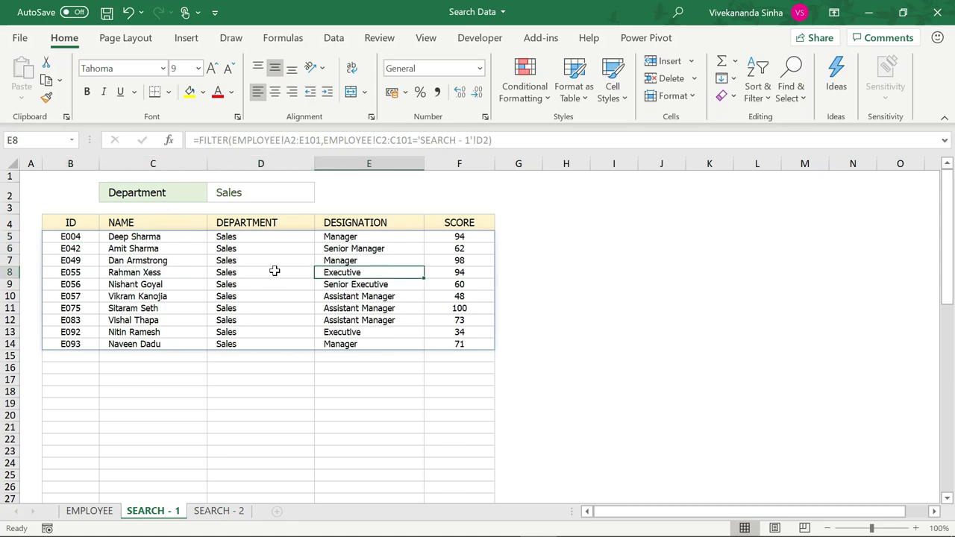
{"action": "left_click", "coordinate": [78, 261]}
{"action": "left_click", "coordinate": [70, 236]}
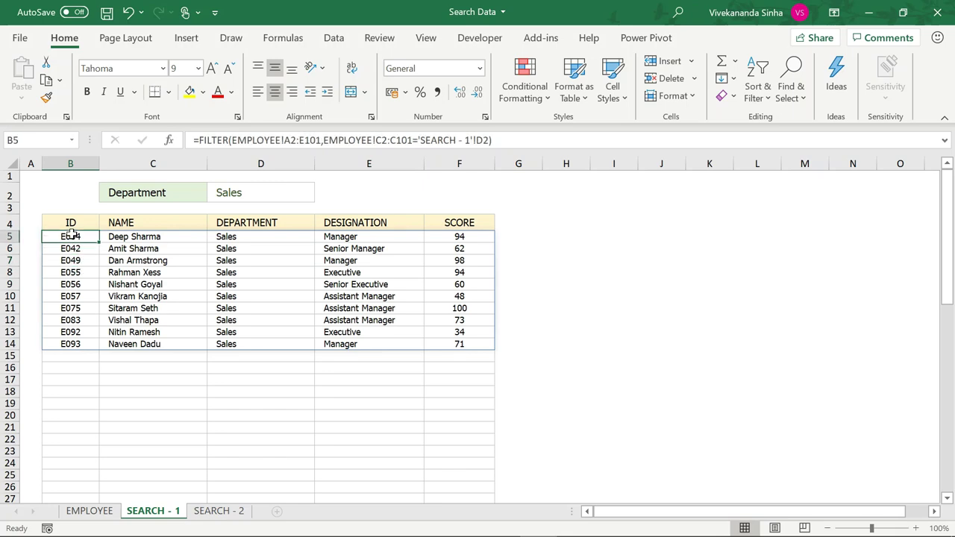
{"action": "left_click", "coordinate": [159, 261]}
{"action": "left_click", "coordinate": [250, 318]}
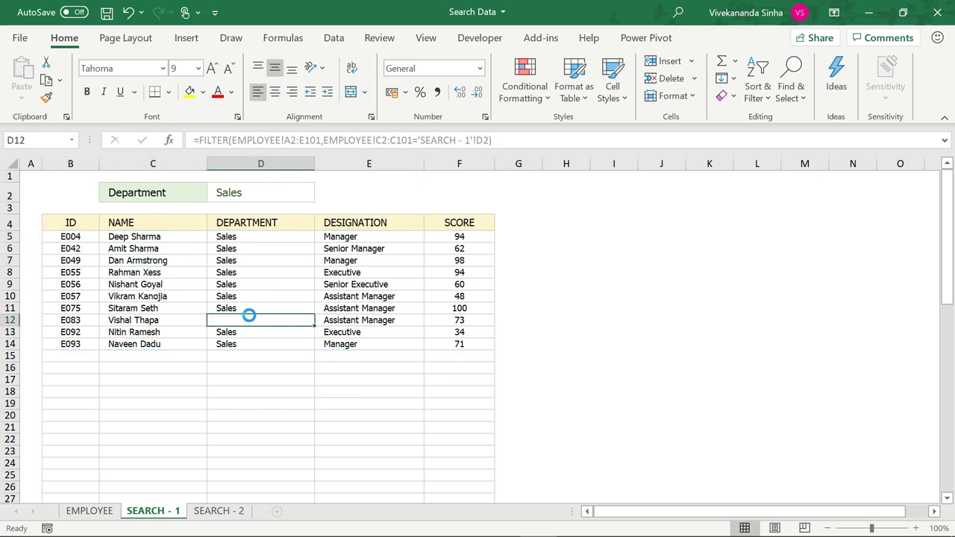
{"action": "left_click", "coordinate": [86, 237]}
{"action": "key", "text": "Delete"}
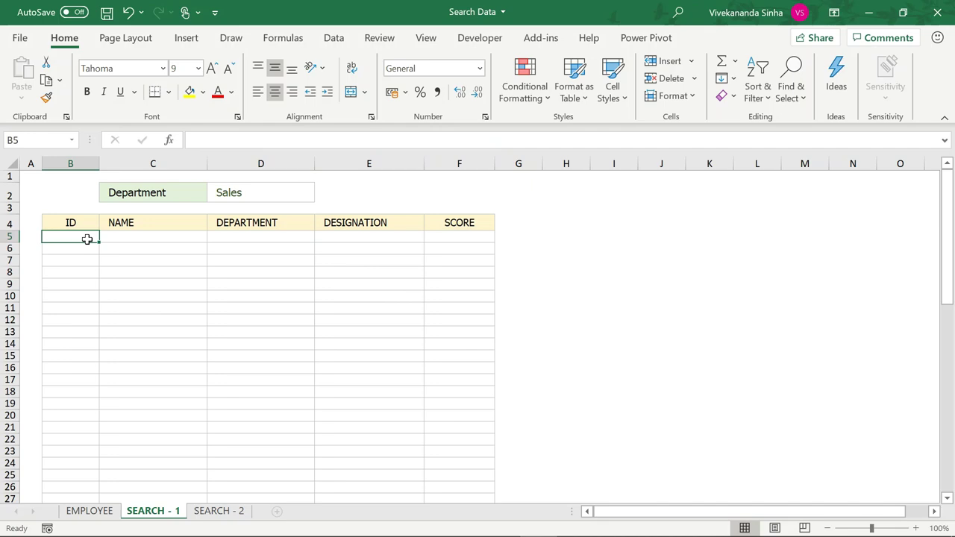
{"action": "key", "text": "ctrl+z"}
Step: Try Quality, Finance, then the nonexistent department abc in D2, producing a #CALC! error
{"action": "left_click", "coordinate": [236, 191]}
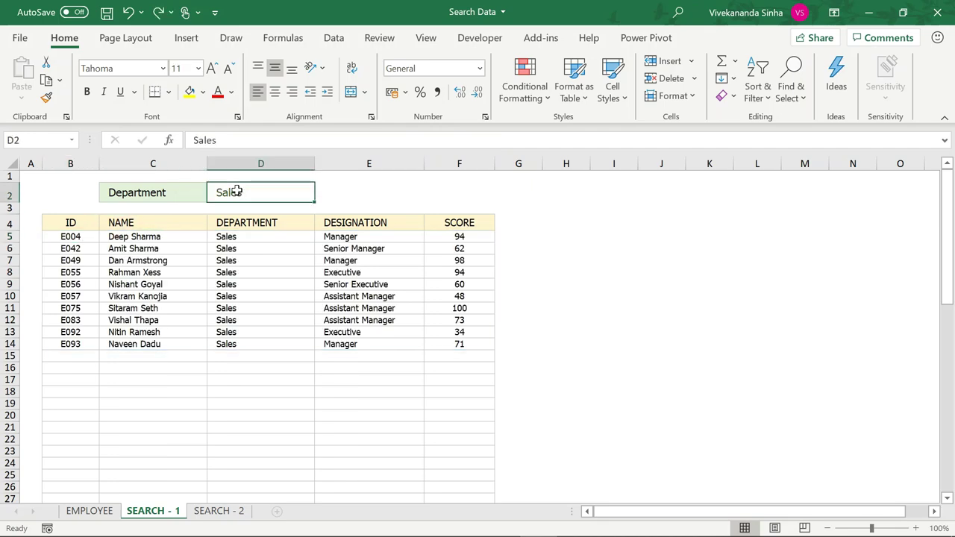
{"action": "type", "text": "Qu"}
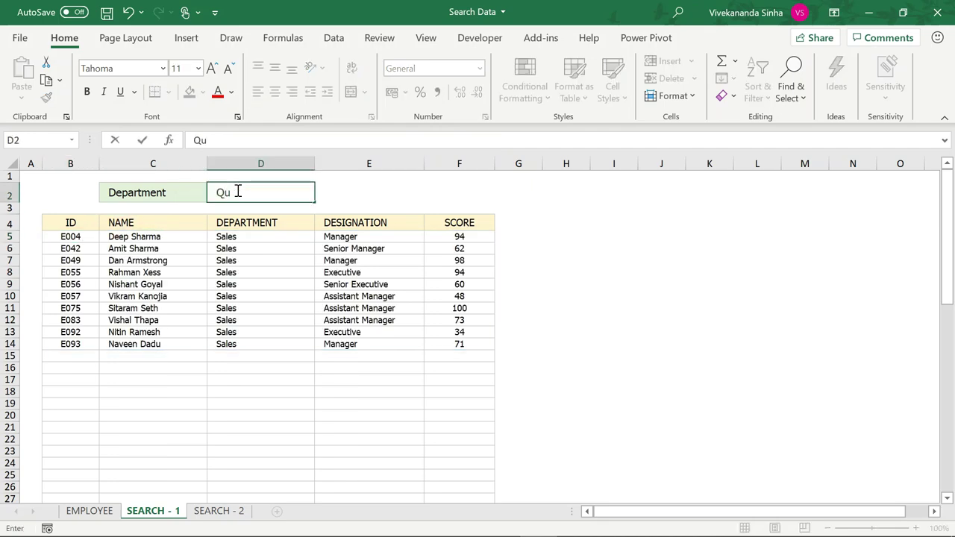
{"action": "type", "text": "ality"}
{"action": "key", "text": "Return"}
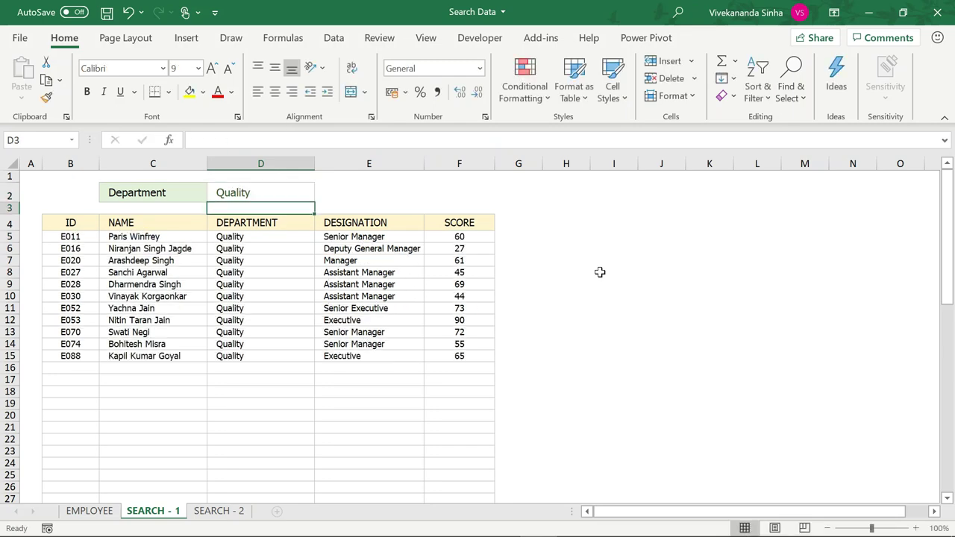
{"action": "double_click", "coordinate": [257, 194]}
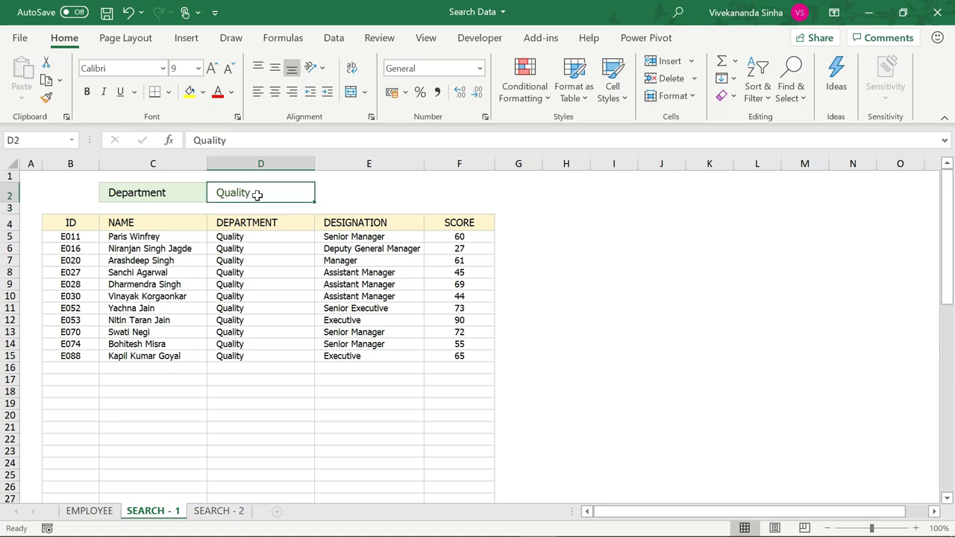
{"action": "type", "text": "Finance"}
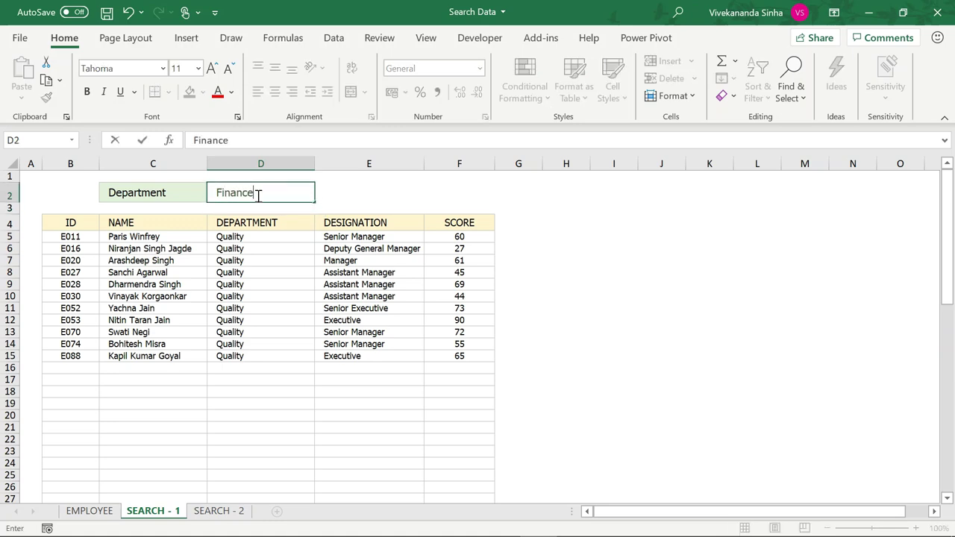
{"action": "key", "text": "Return"}
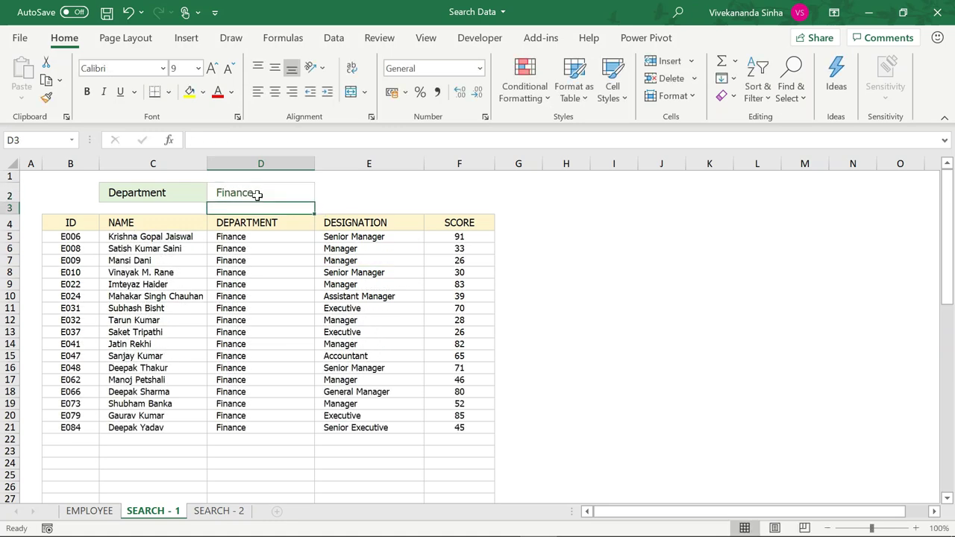
{"action": "left_click", "coordinate": [266, 190]}
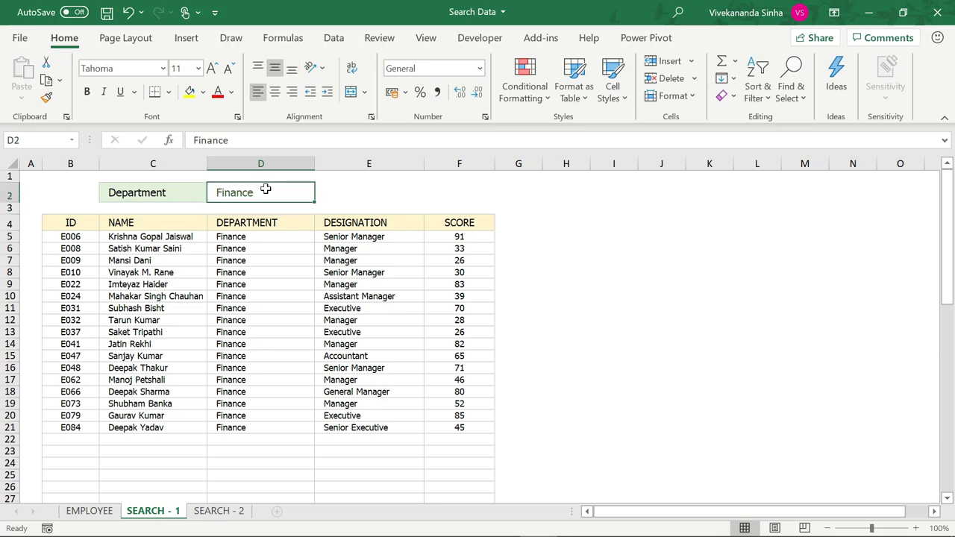
{"action": "type", "text": "ab"}
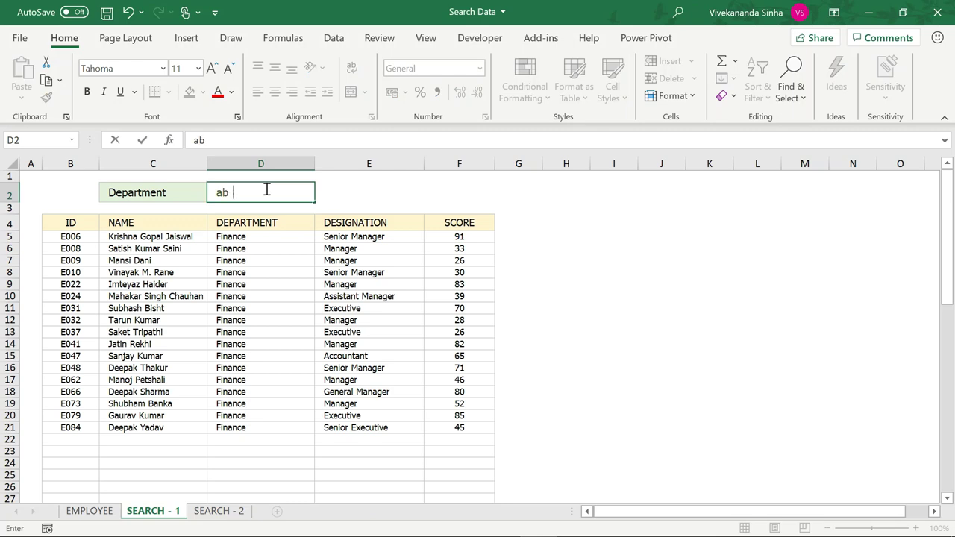
{"action": "type", "text": "c"}
{"action": "key", "text": "Return"}
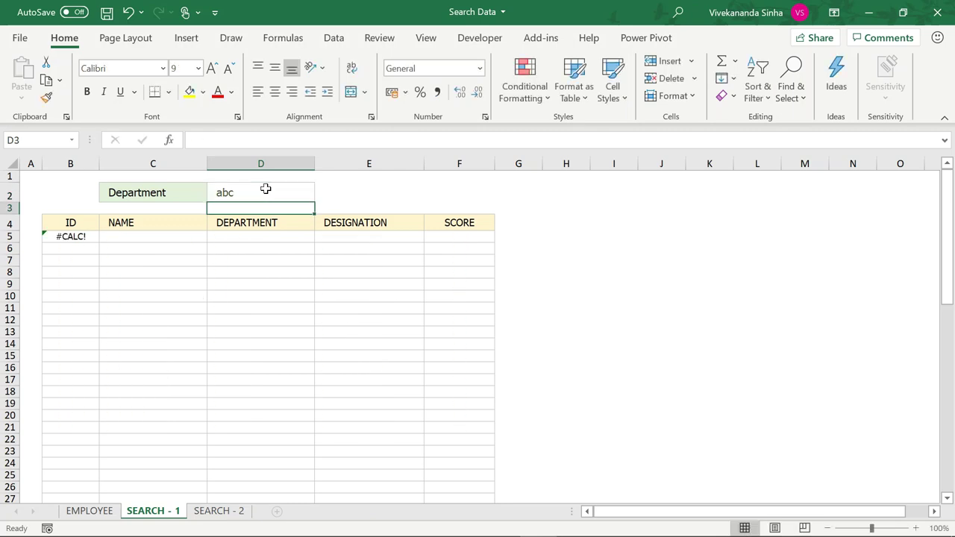
Step: Add "" as the FILTER formula's if_empty argument in B5 so unmatched departments return blank
{"action": "left_click", "coordinate": [73, 234]}
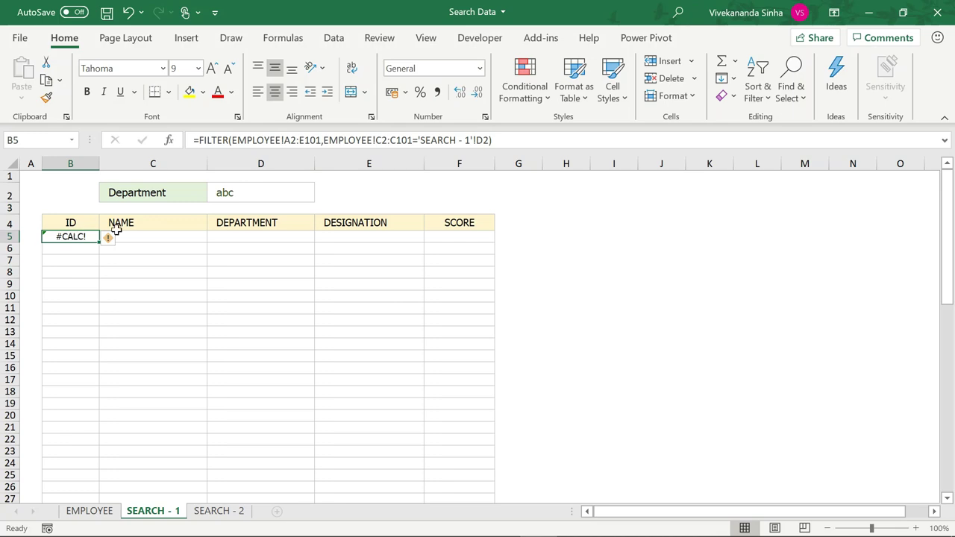
{"action": "left_click", "coordinate": [489, 140]}
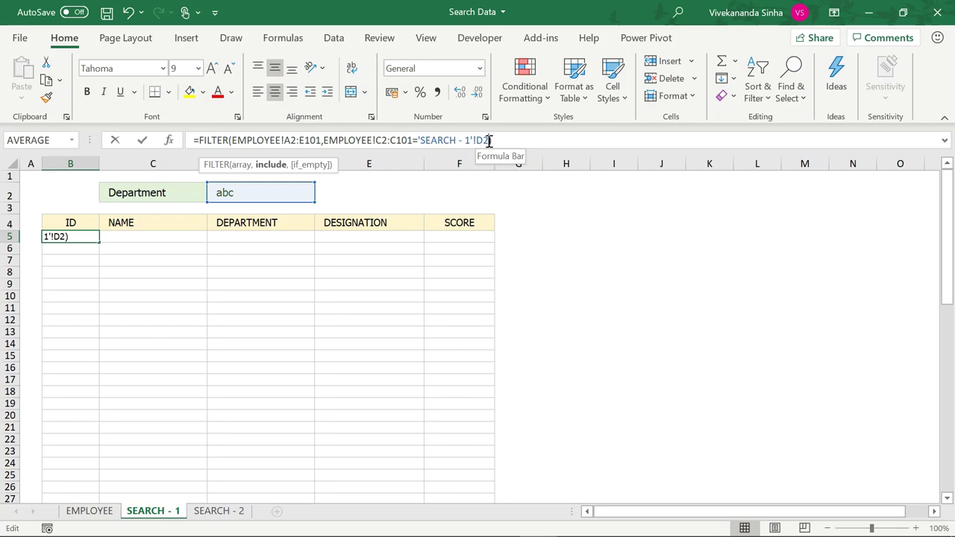
{"action": "type", "text": ","}
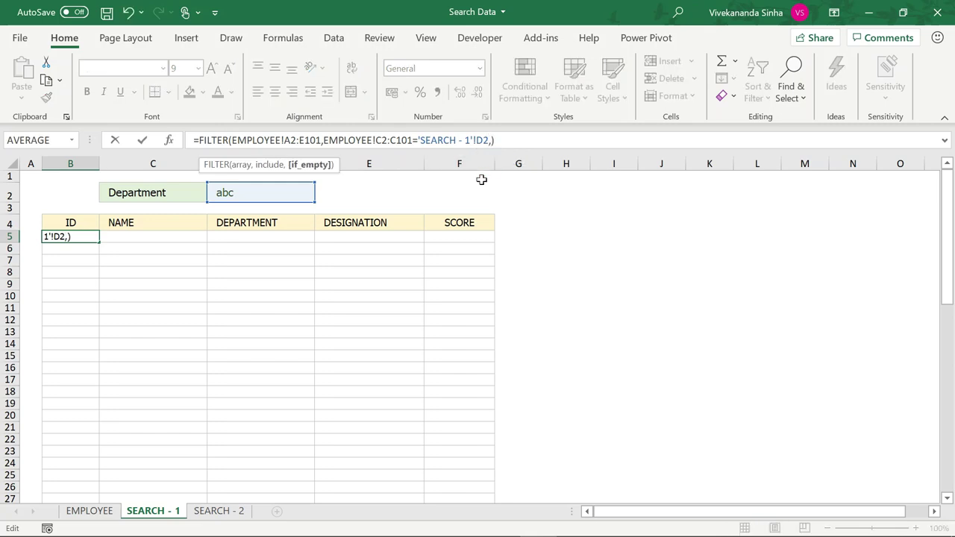
{"action": "type", "text": "\""}
{"action": "type", "text": "\""}
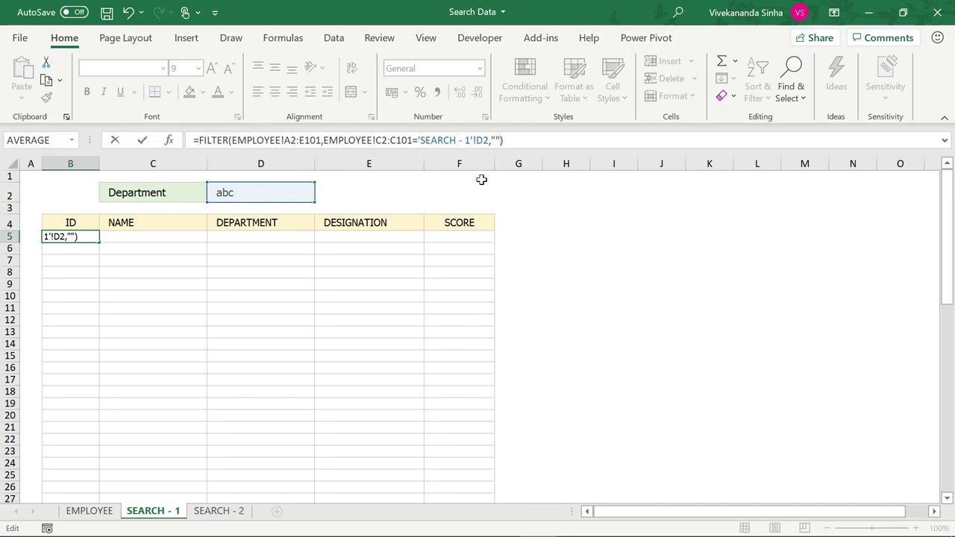
{"action": "key", "text": "Return"}
{"action": "left_click", "coordinate": [286, 188]}
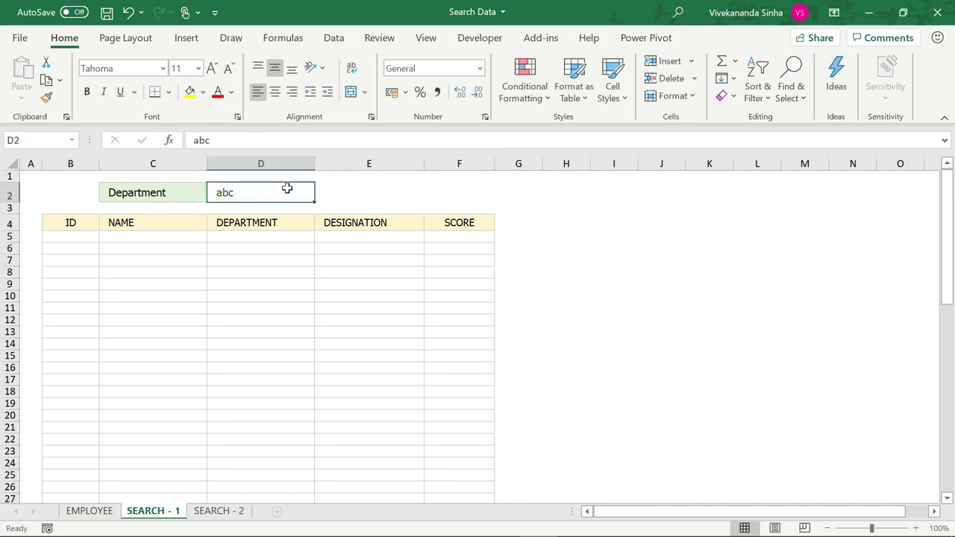
Step: Set the Department to Sales, then Finance, showing the 17 Finance employees from B5's spill range
{"action": "type", "text": "Sales"}
{"action": "key", "text": "Return"}
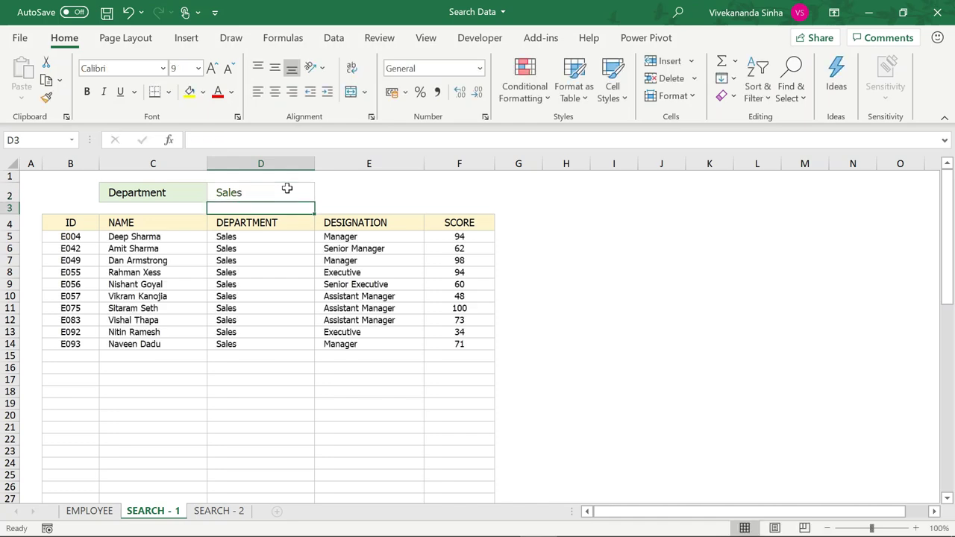
{"action": "left_click", "coordinate": [286, 189]}
{"action": "type", "text": "Finance"}
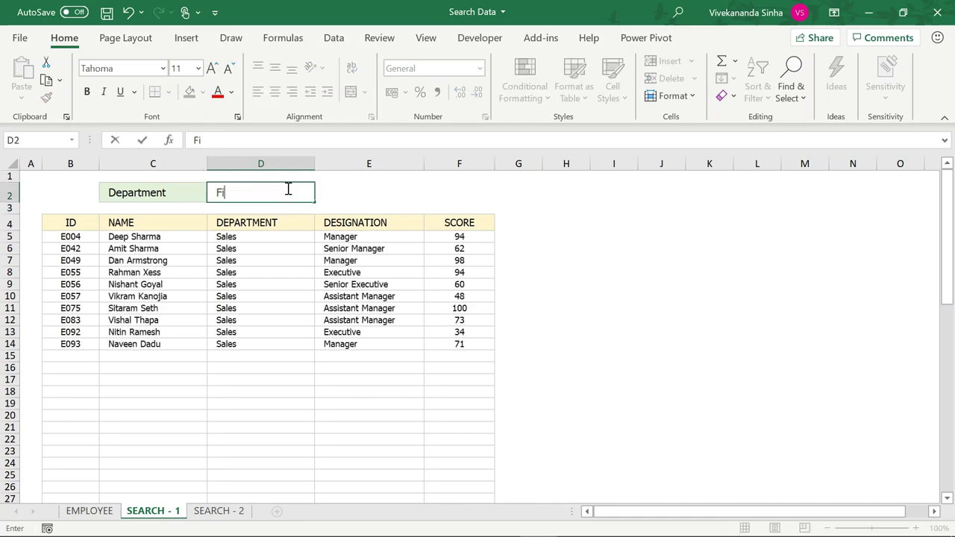
{"action": "key", "text": "Return"}
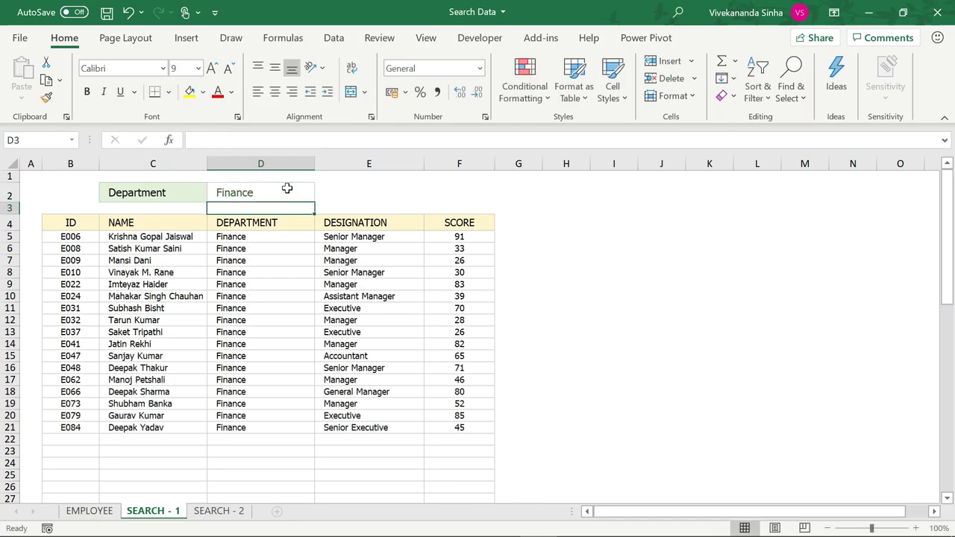
{"action": "left_click", "coordinate": [77, 236]}
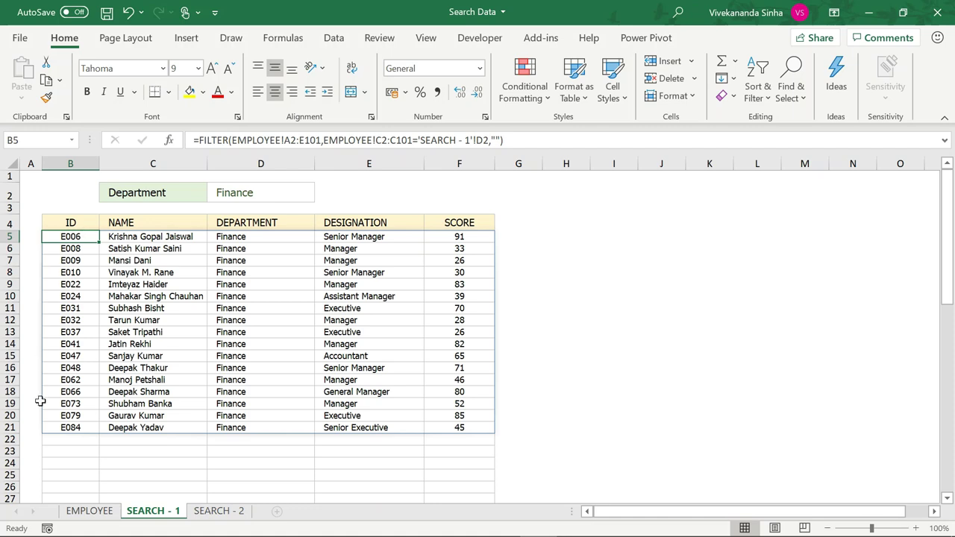
{"action": "left_click", "coordinate": [218, 511]}
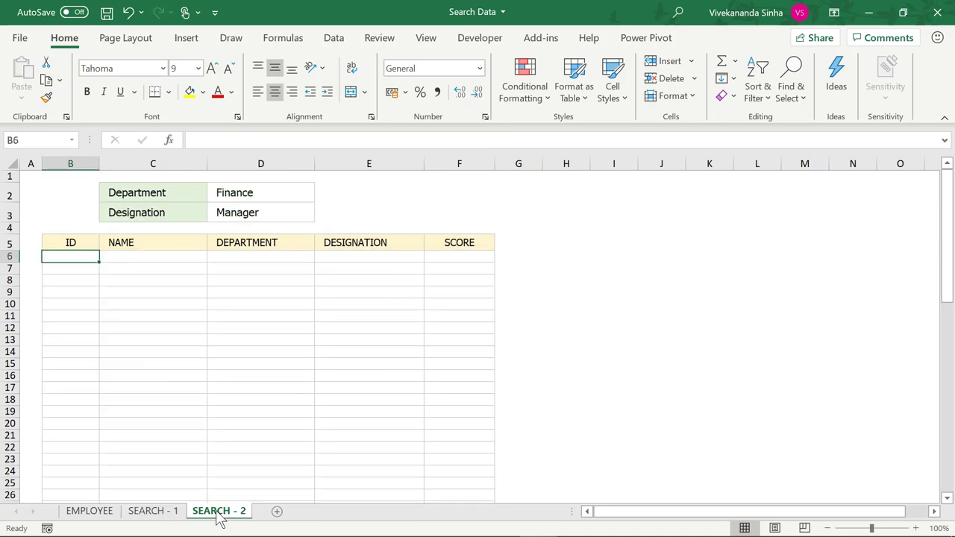
{"action": "left_click", "coordinate": [174, 191]}
{"action": "left_click", "coordinate": [254, 192]}
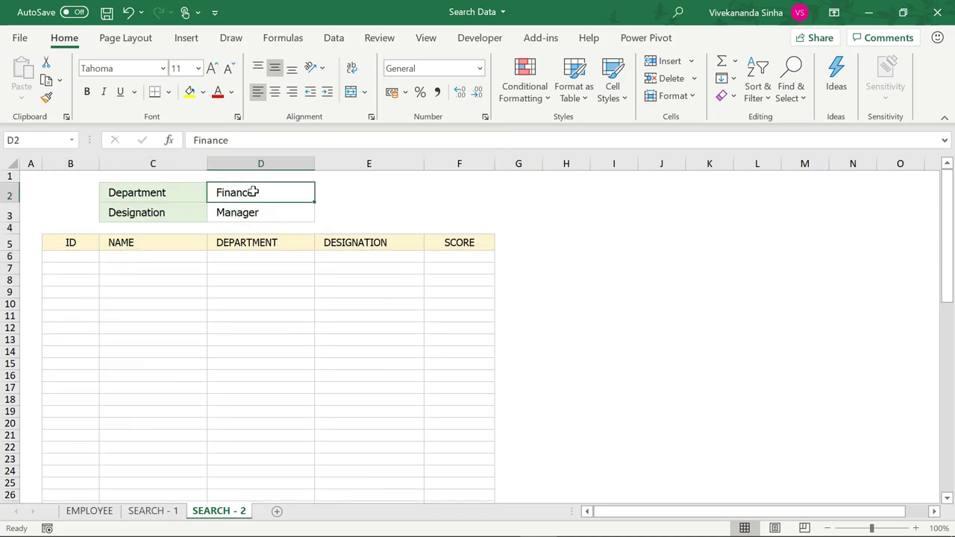
{"action": "left_click", "coordinate": [155, 212]}
{"action": "left_click", "coordinate": [270, 212]}
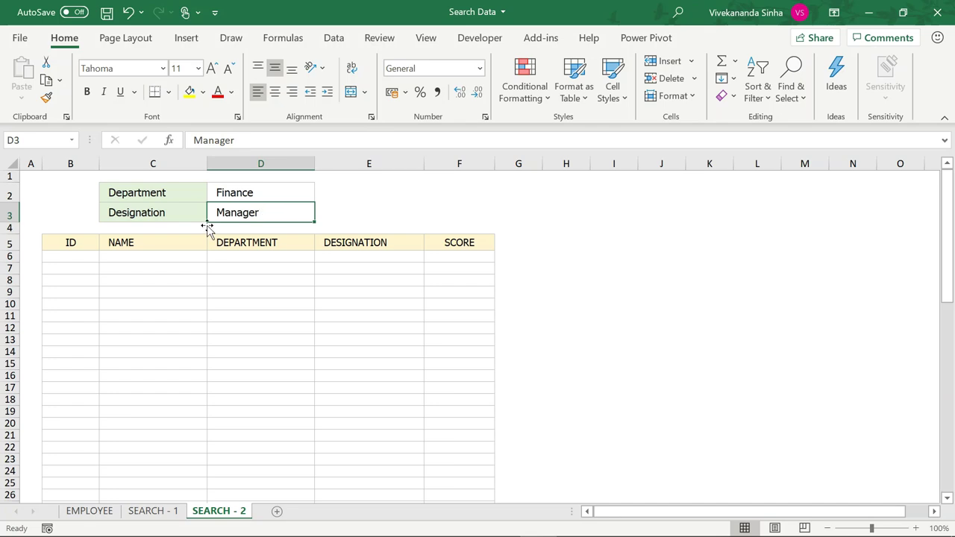
{"action": "left_click", "coordinate": [69, 257]}
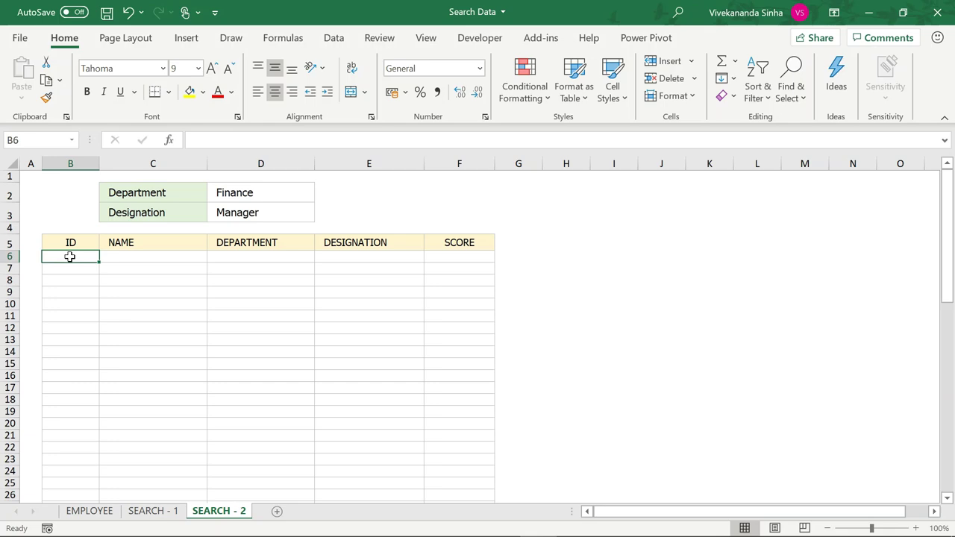
Step: Start a FILTER formula in B6 with EMPLOYEE!A2:E101 as the array
{"action": "type", "text": "=filte"}
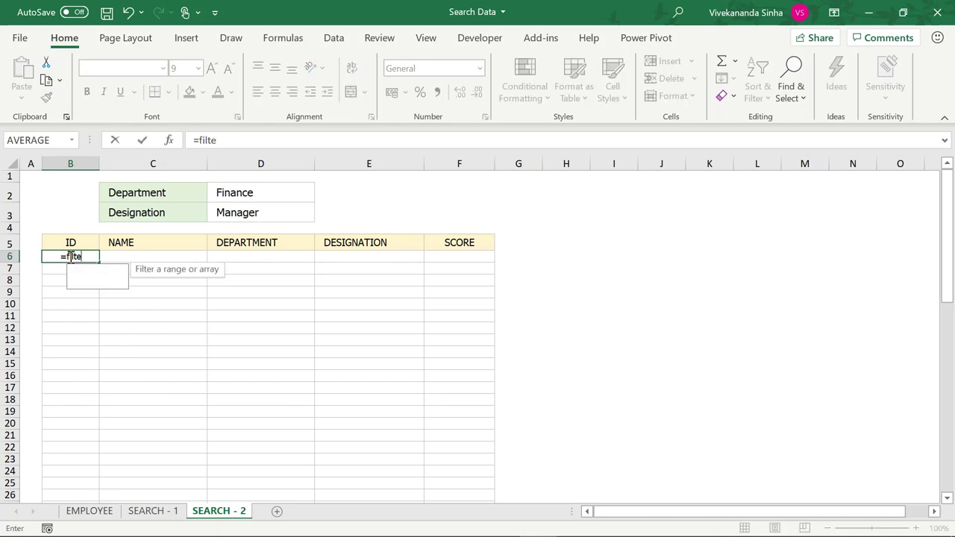
{"action": "type", "text": "r"}
{"action": "key", "text": "Tab"}
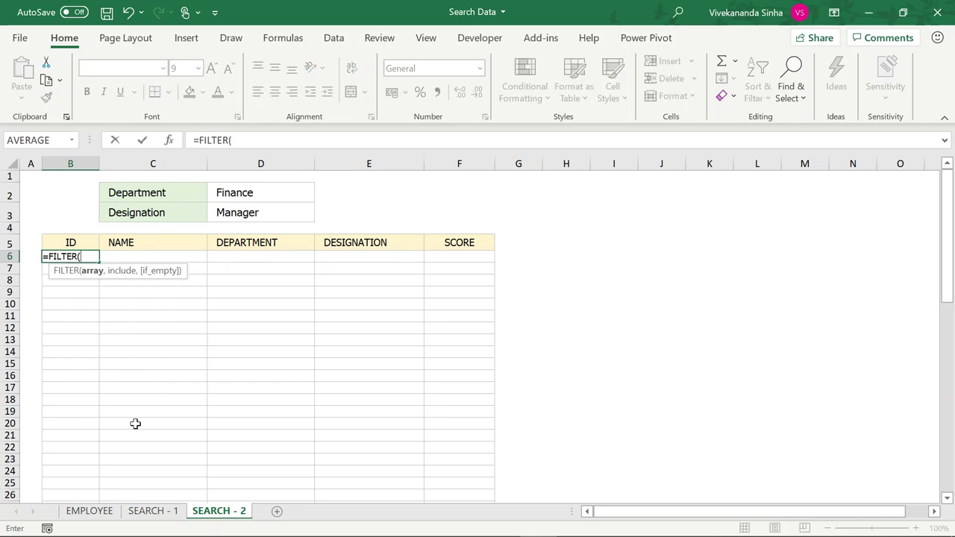
{"action": "left_click", "coordinate": [79, 512]}
{"action": "left_click", "coordinate": [36, 237]}
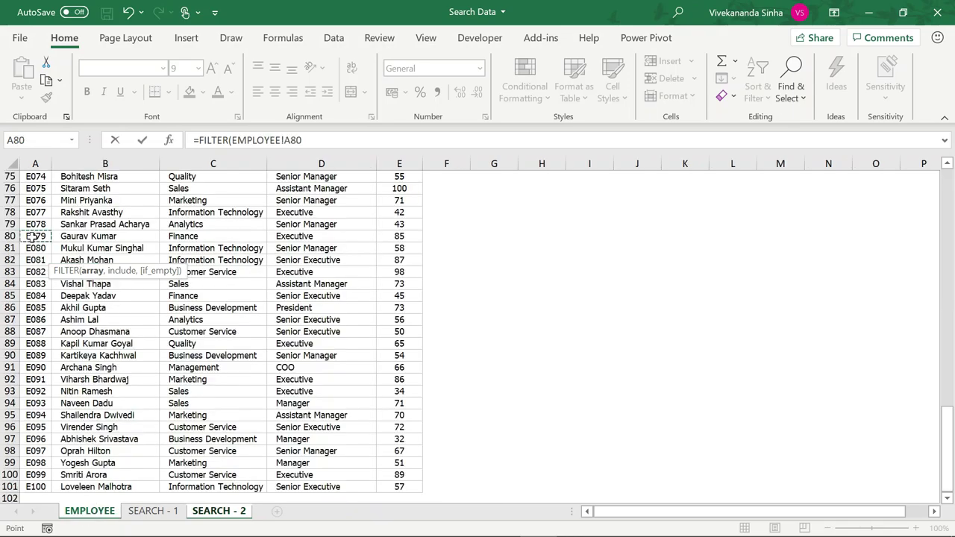
{"action": "key", "text": "ctrl+Up"}
{"action": "key", "text": "Down"}
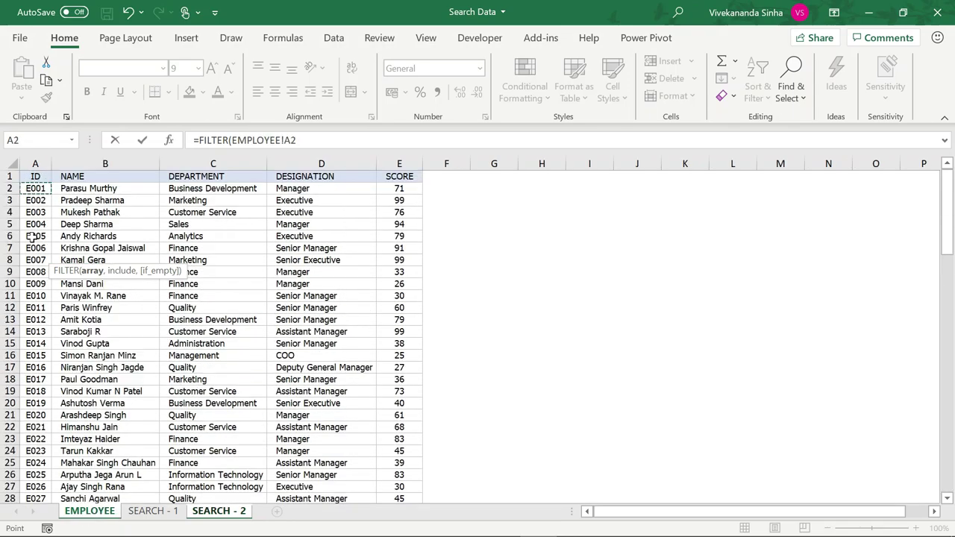
{"action": "key", "text": "ctrl+shift+Right"}
{"action": "key", "text": "ctrl+shift+Down"}
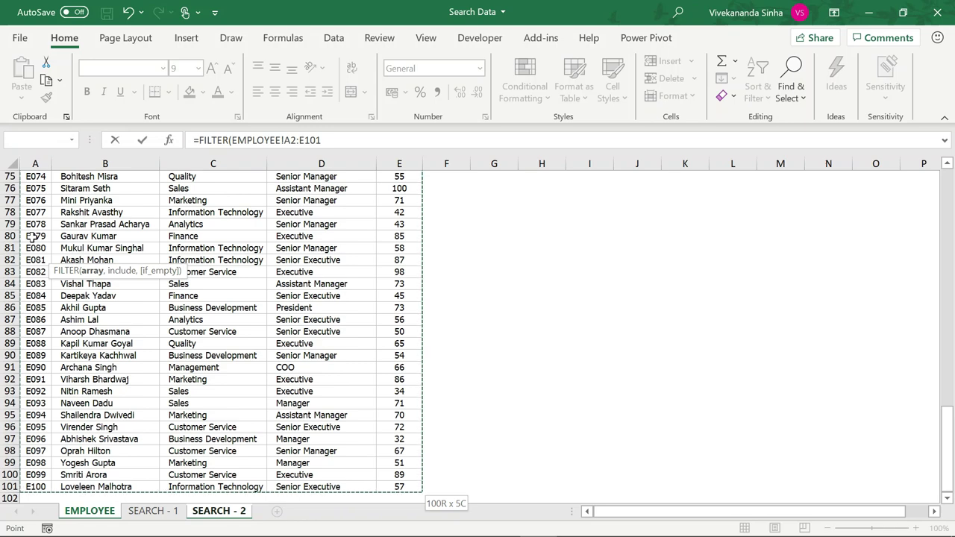
{"action": "type", "text": ",("}
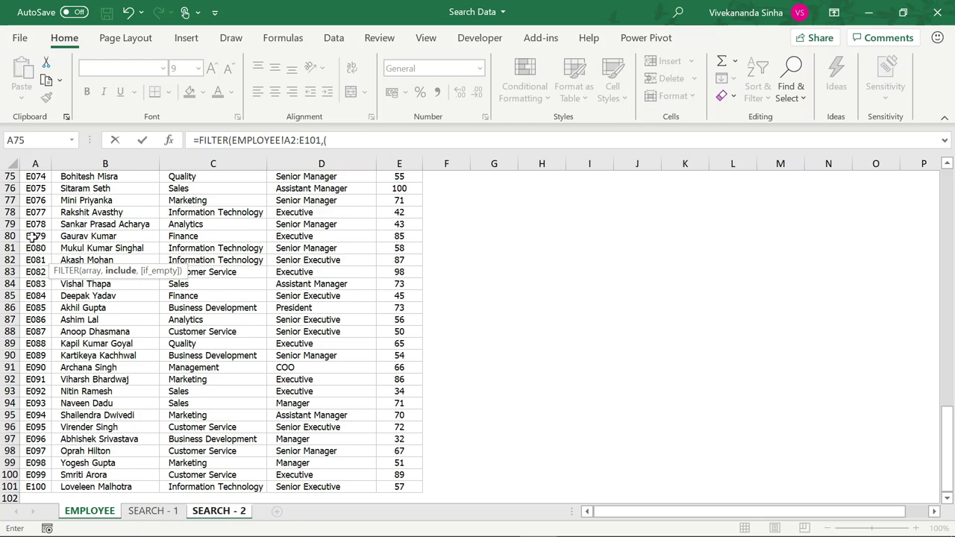
Step: Add the department condition EMPLOYEE!C2:C101='SEARCH - 2'!D2, multiplied with a second condition
{"action": "left_click", "coordinate": [236, 284]}
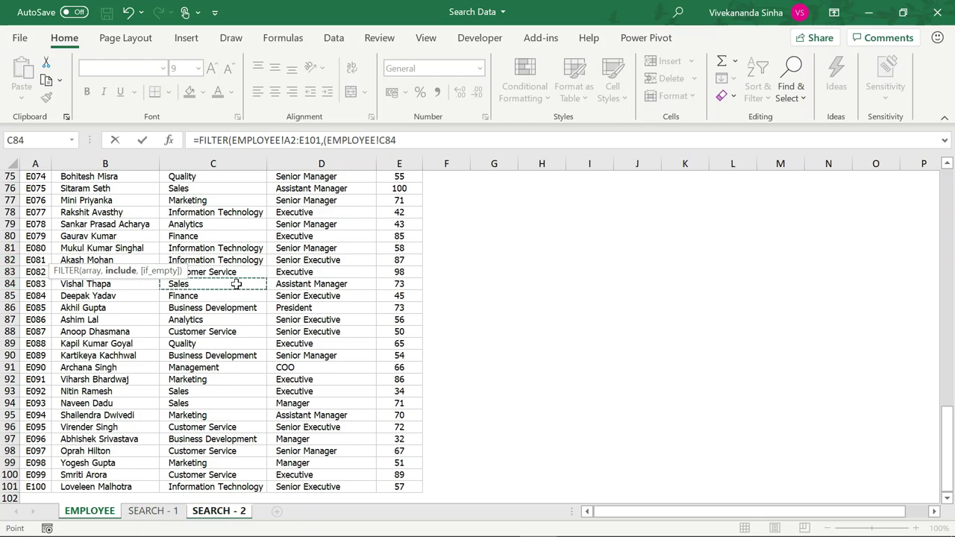
{"action": "key", "text": "ctrl+Up"}
{"action": "key", "text": "Down"}
{"action": "key", "text": "ctrl+shift+Down"}
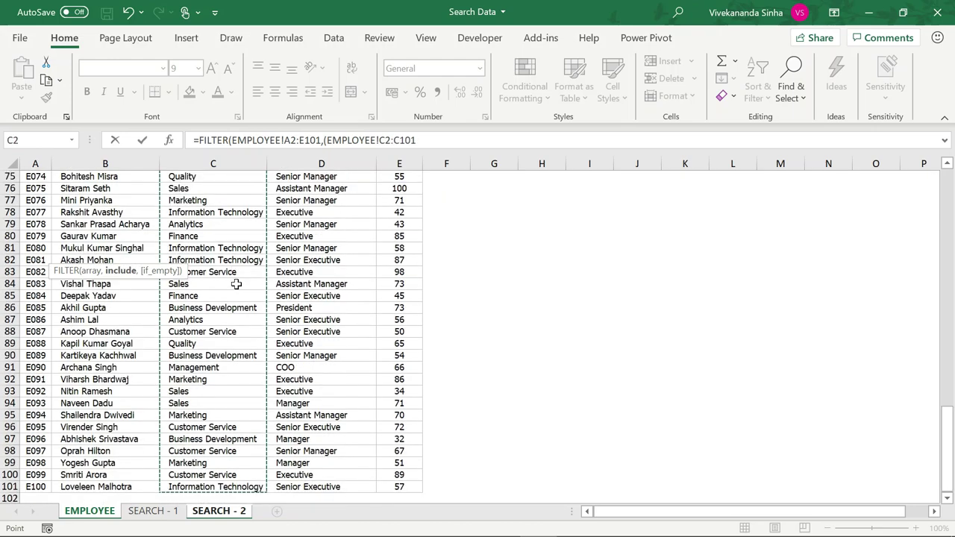
{"action": "type", "text": "="}
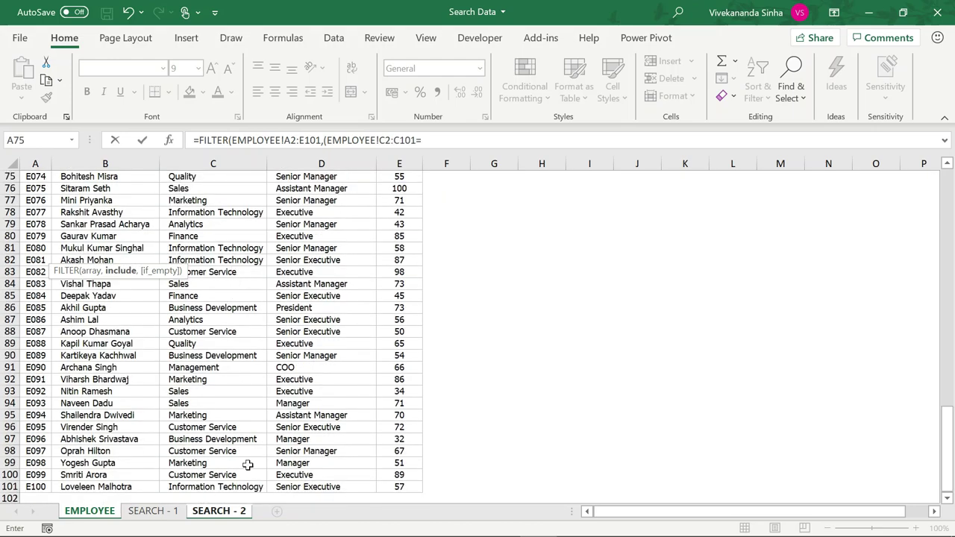
{"action": "left_click", "coordinate": [229, 515]}
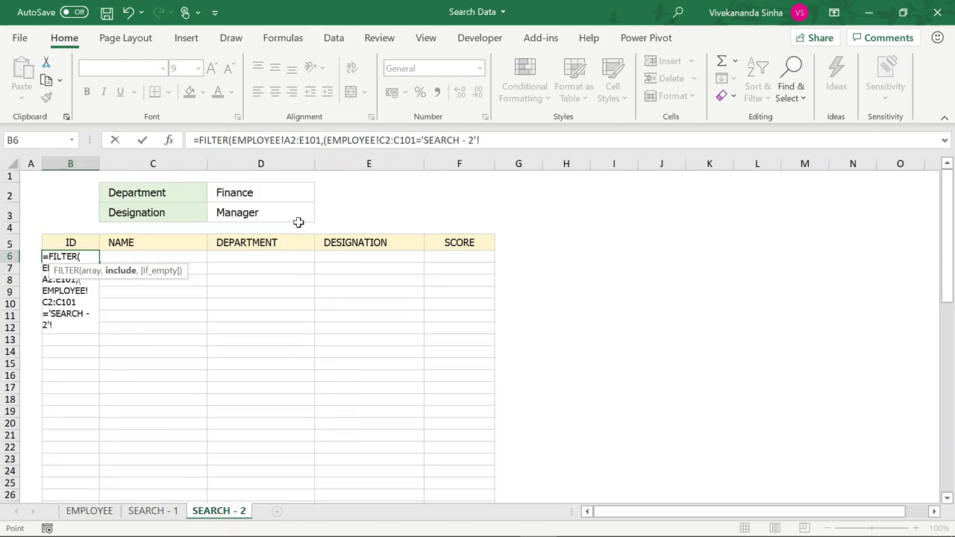
{"action": "left_click", "coordinate": [262, 192]}
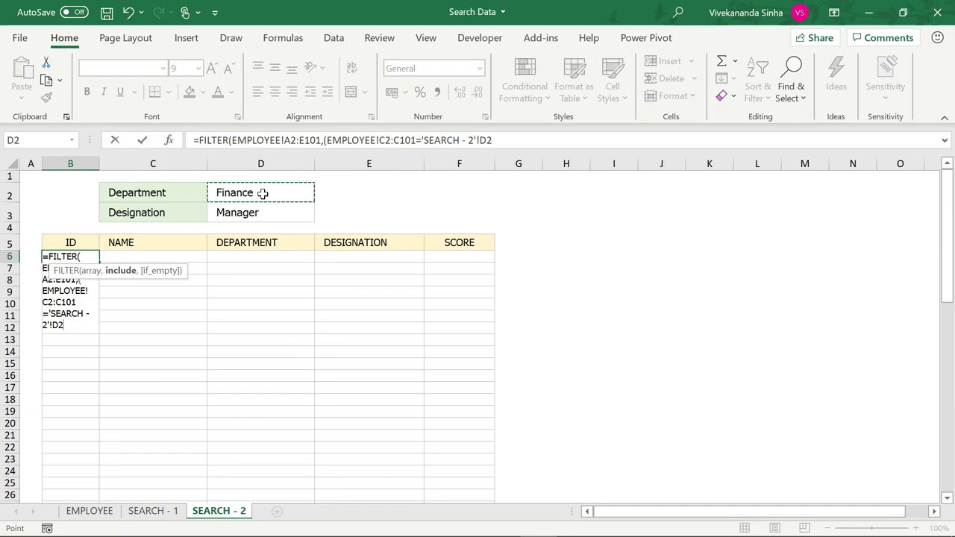
{"action": "type", "text": ")"}
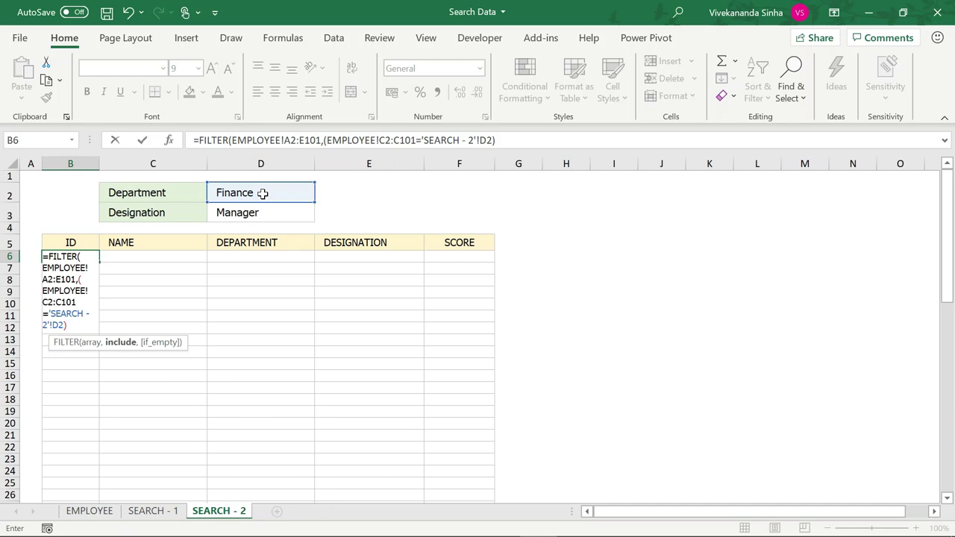
{"action": "type", "text": "*"}
{"action": "type", "text": "("}
Step: Add the designation condition EMPLOYEE!D2:D101='SEARCH - 2'!D3 and a "" fallback, listing seven Finance Managers
{"action": "left_click", "coordinate": [104, 515]}
{"action": "left_click", "coordinate": [224, 238]}
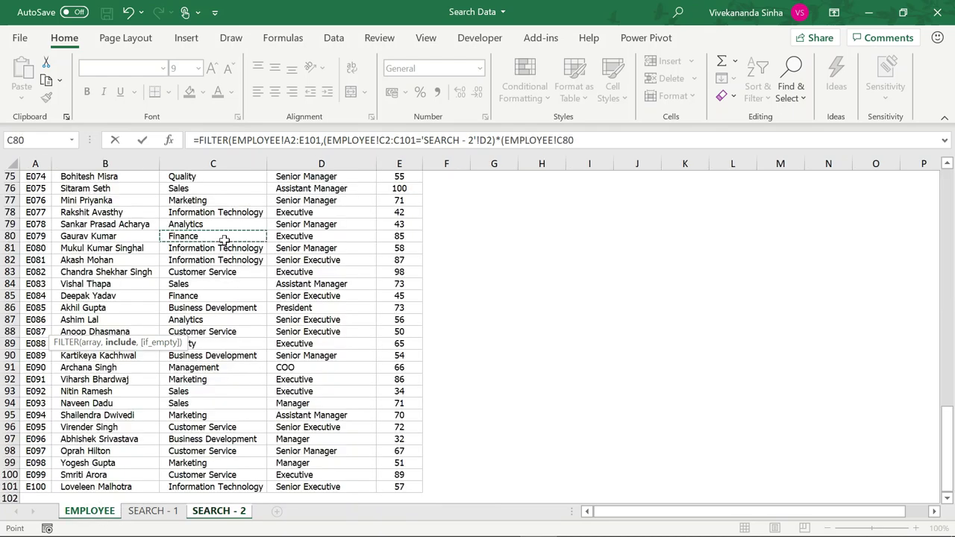
{"action": "key", "text": "ctrl+Up"}
{"action": "key", "text": "Right"}
{"action": "key", "text": "Down"}
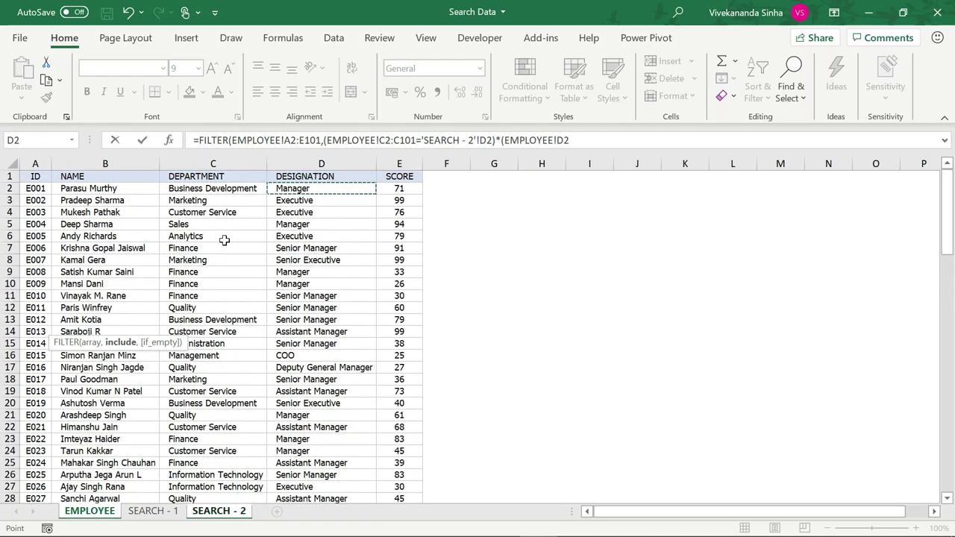
{"action": "key", "text": "ctrl+shift+Down"}
{"action": "type", "text": ":D101="}
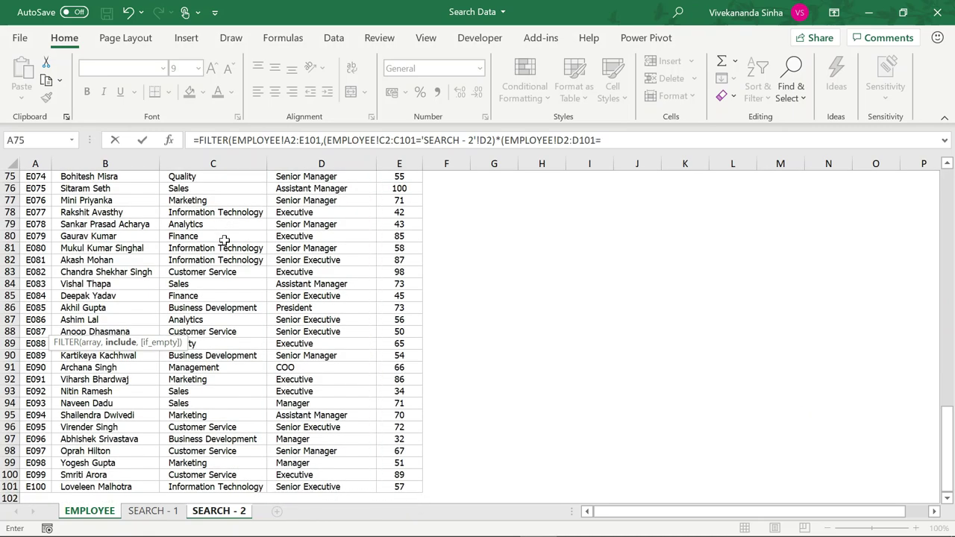
{"action": "left_click", "coordinate": [216, 512]}
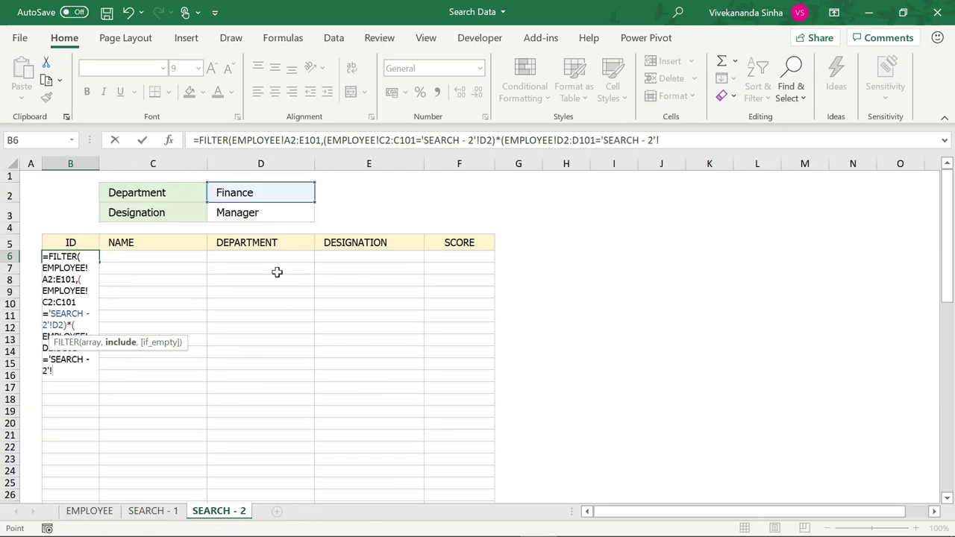
{"action": "left_click", "coordinate": [234, 214]}
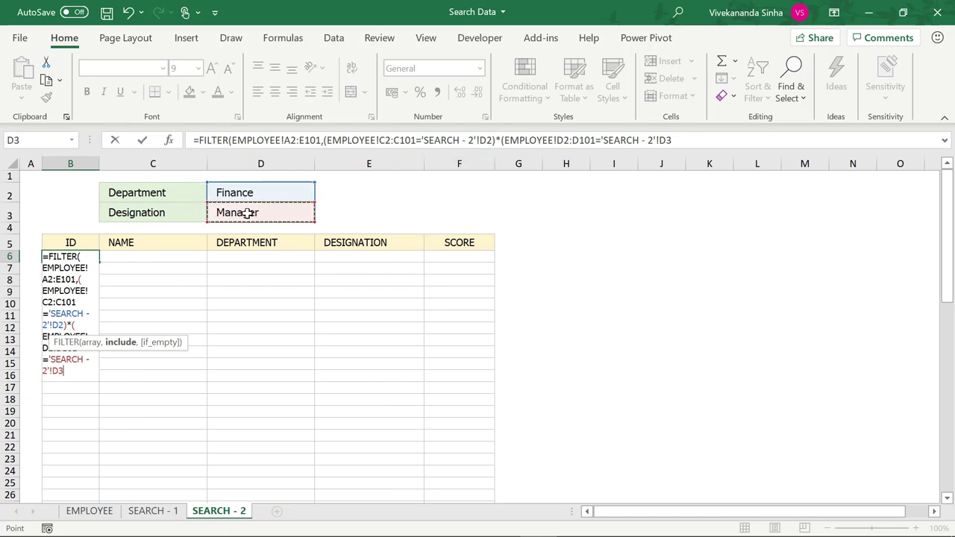
{"action": "type", "text": ")"}
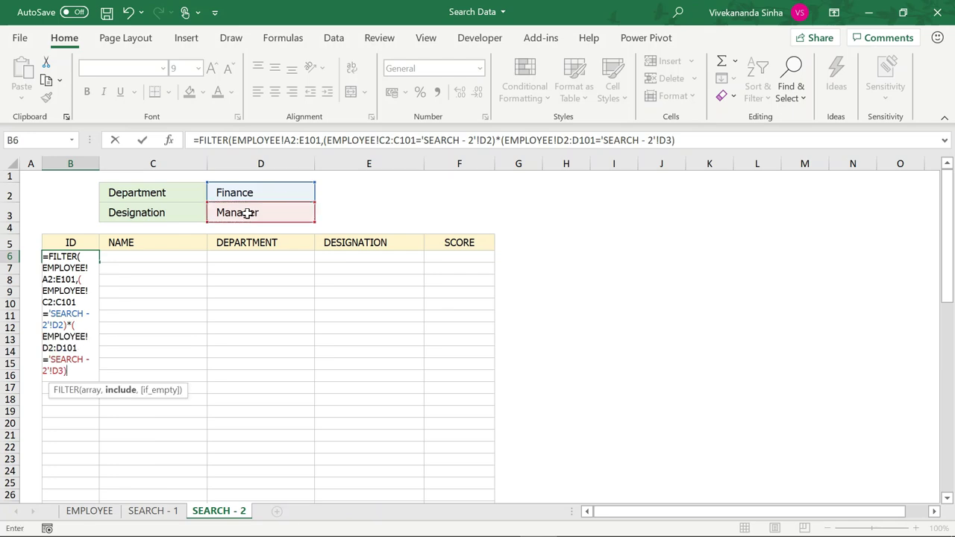
{"action": "type", "text": ","}
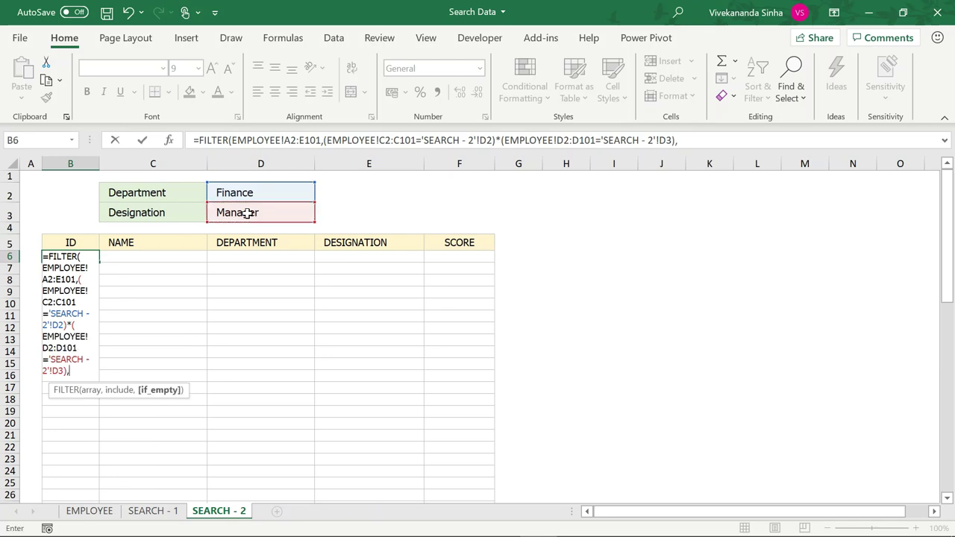
{"action": "type", "text": "\"\""}
{"action": "type", "text": "))"}
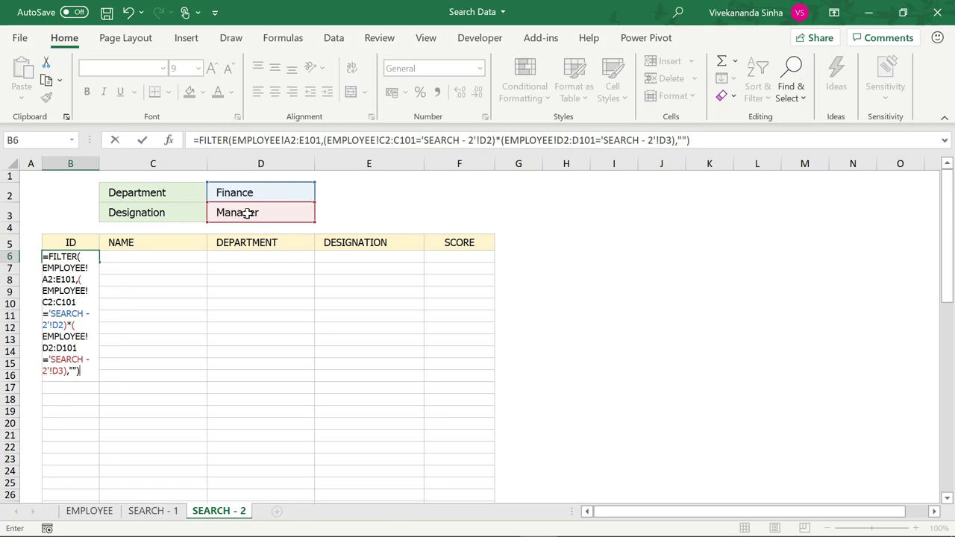
{"action": "key", "text": "Return"}
Step: Review the Finance Manager rows returned by the FILTER formula in B6
{"action": "left_click", "coordinate": [64, 256]}
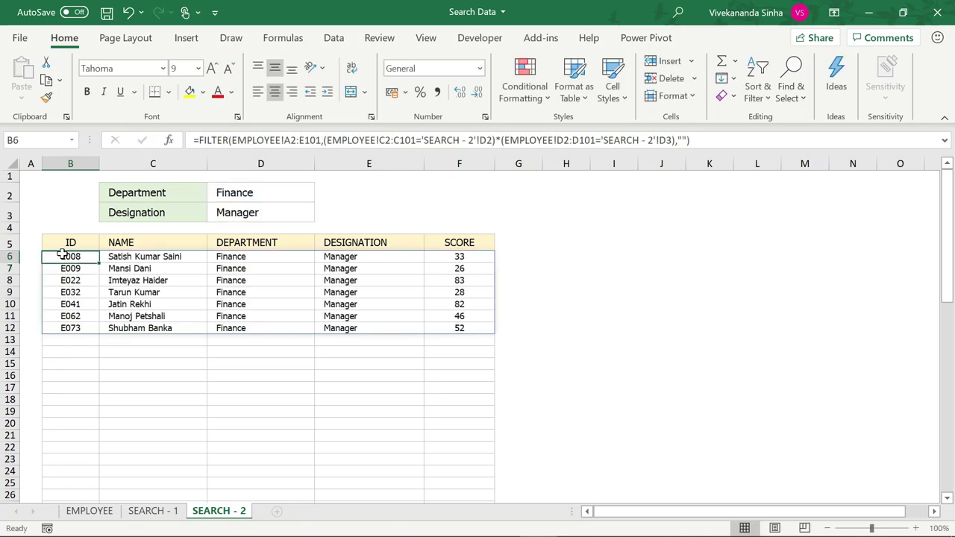
{"action": "left_click", "coordinate": [252, 257]}
{"action": "left_click", "coordinate": [348, 256]}
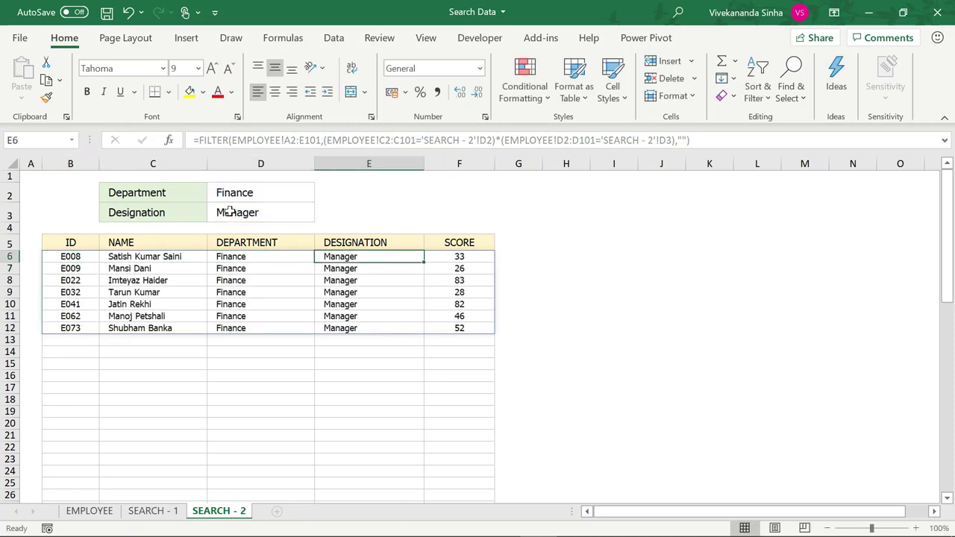
Step: Change the criteria to Sales and Executive, leaving two Sales Executives listed
{"action": "left_click", "coordinate": [228, 192]}
{"action": "type", "text": "Sale"}
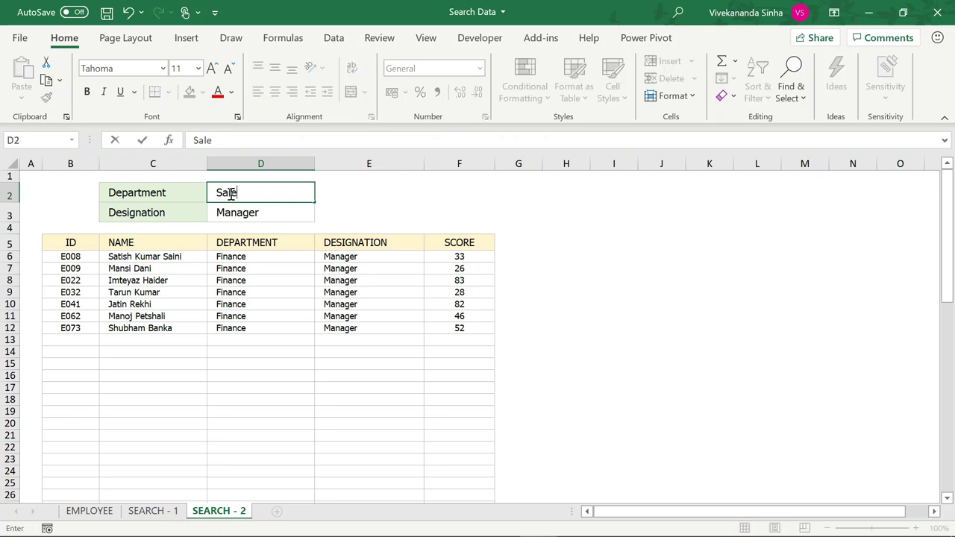
{"action": "type", "text": "s"}
{"action": "key", "text": "Return"}
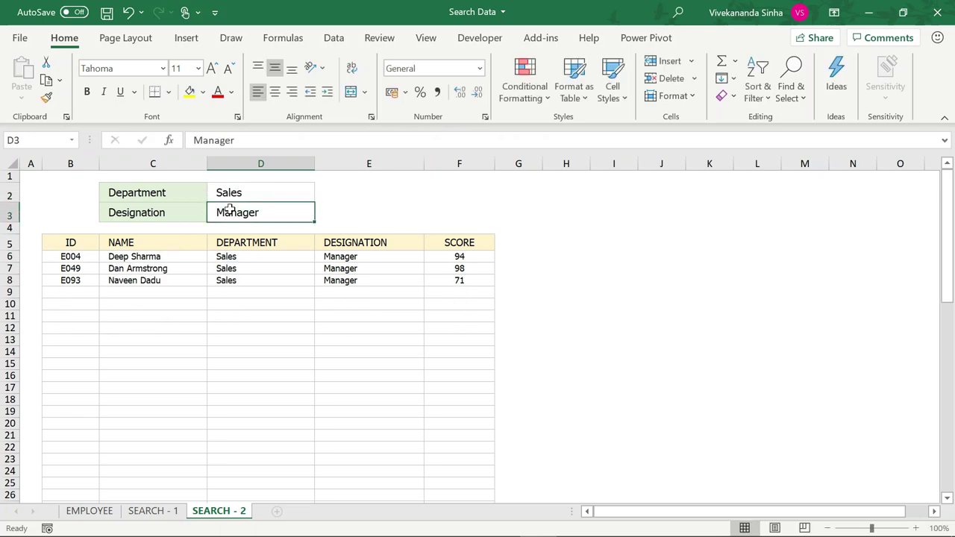
{"action": "type", "text": "Execu"}
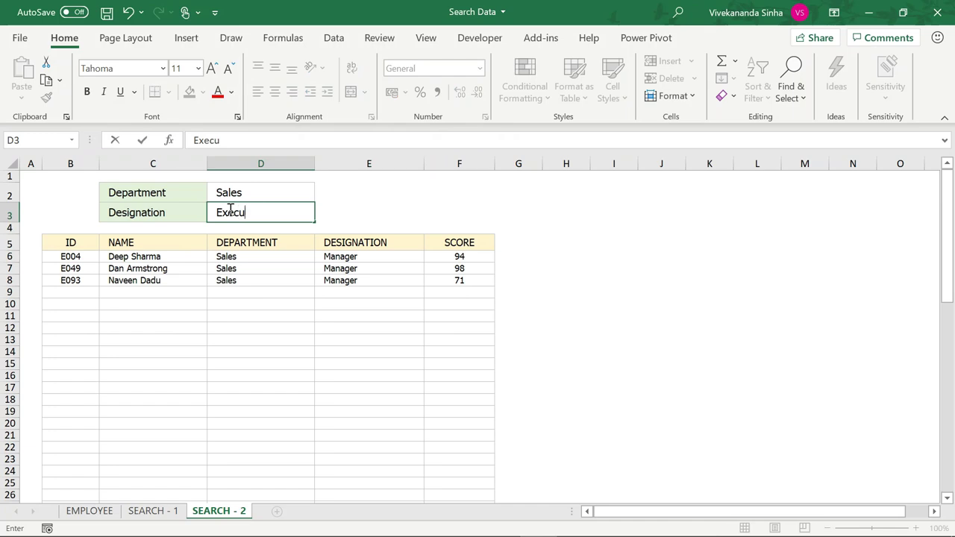
{"action": "type", "text": "tive"}
{"action": "key", "text": "Return"}
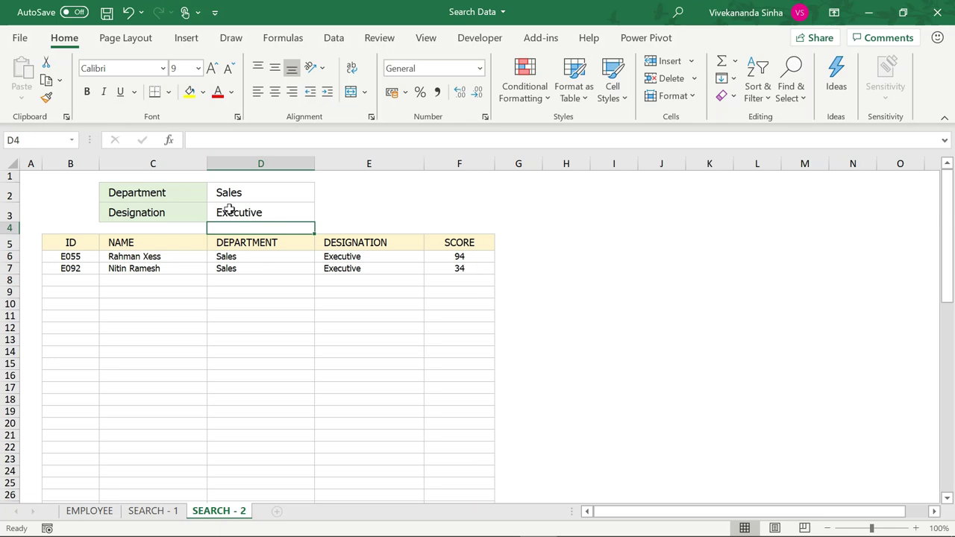
{"action": "left_click", "coordinate": [78, 256]}
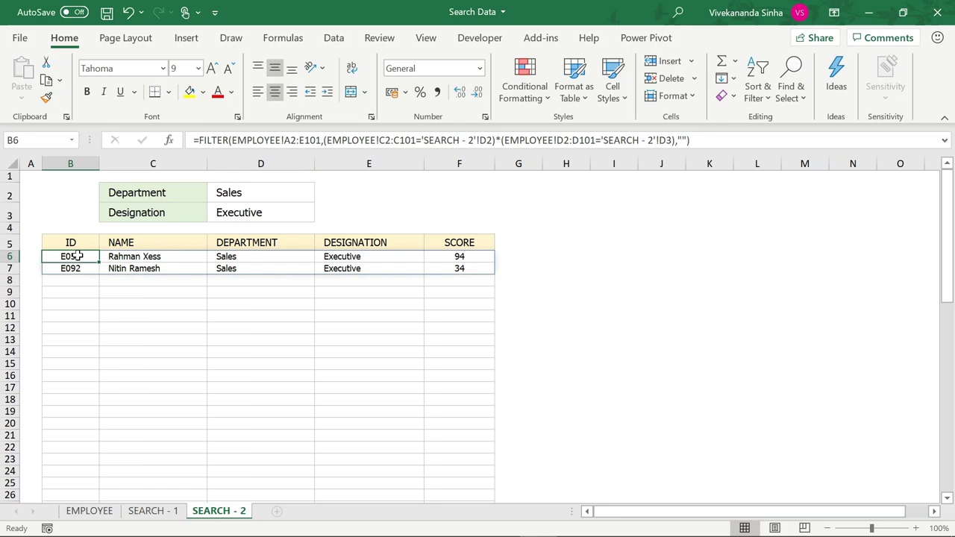
Step: Check the D2, D3 criteria and B6 formula on SEARCH - 2, then clear the Designation in D3
{"action": "left_click", "coordinate": [158, 513]}
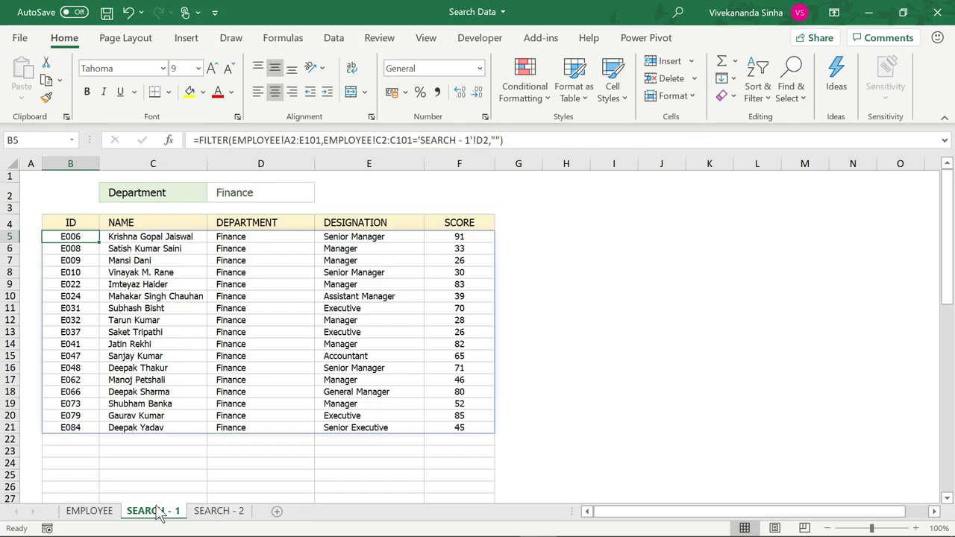
{"action": "left_click", "coordinate": [208, 515]}
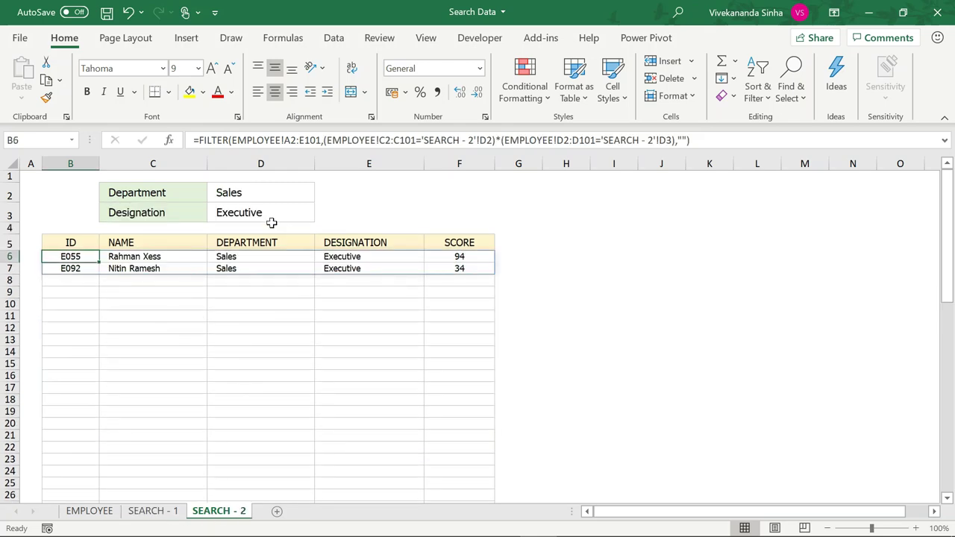
{"action": "left_click", "coordinate": [245, 191]}
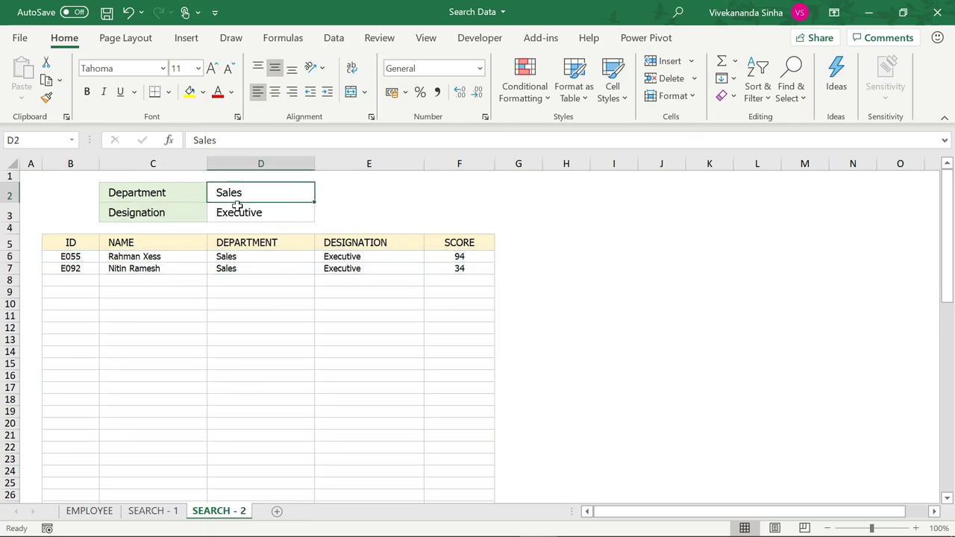
{"action": "left_click", "coordinate": [237, 208]}
{"action": "left_click", "coordinate": [91, 256]}
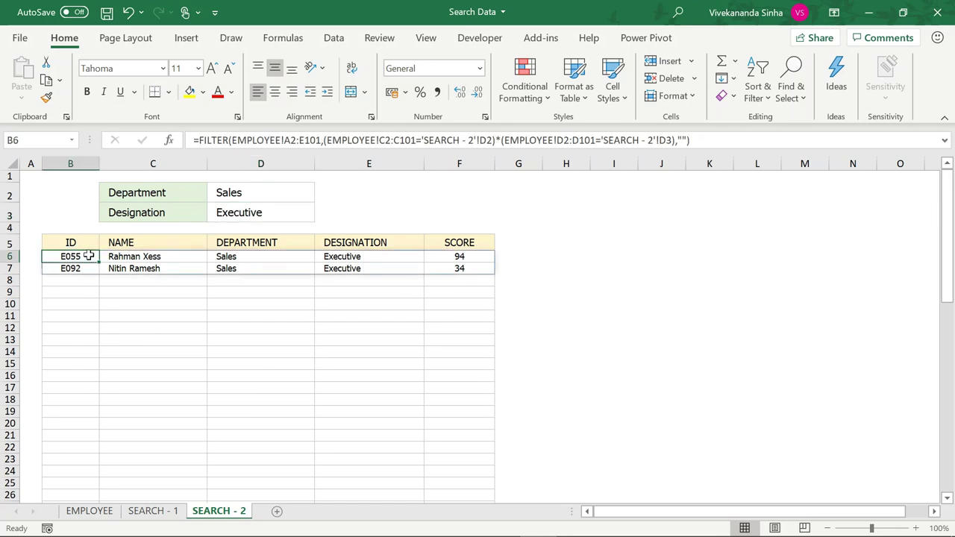
{"action": "left_click", "coordinate": [256, 212]}
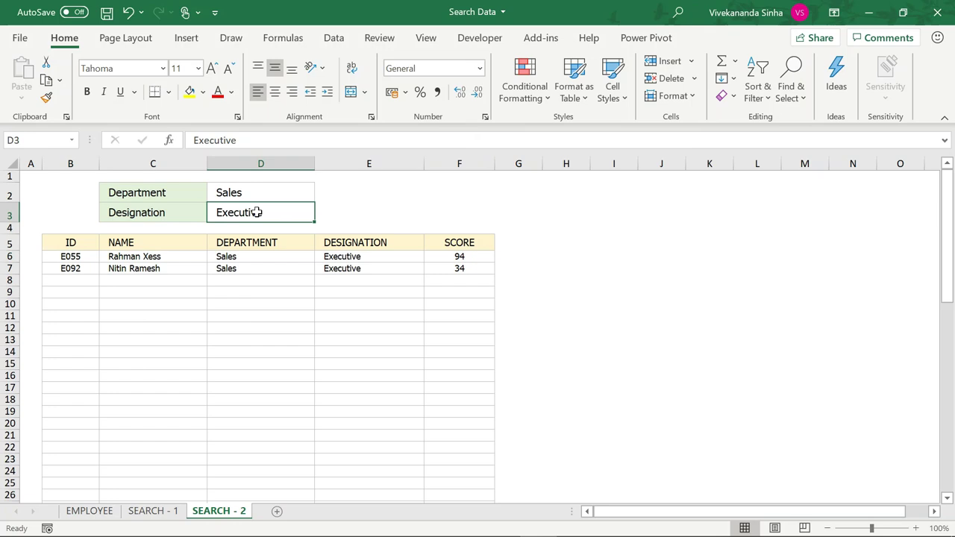
{"action": "key", "text": "Delete"}
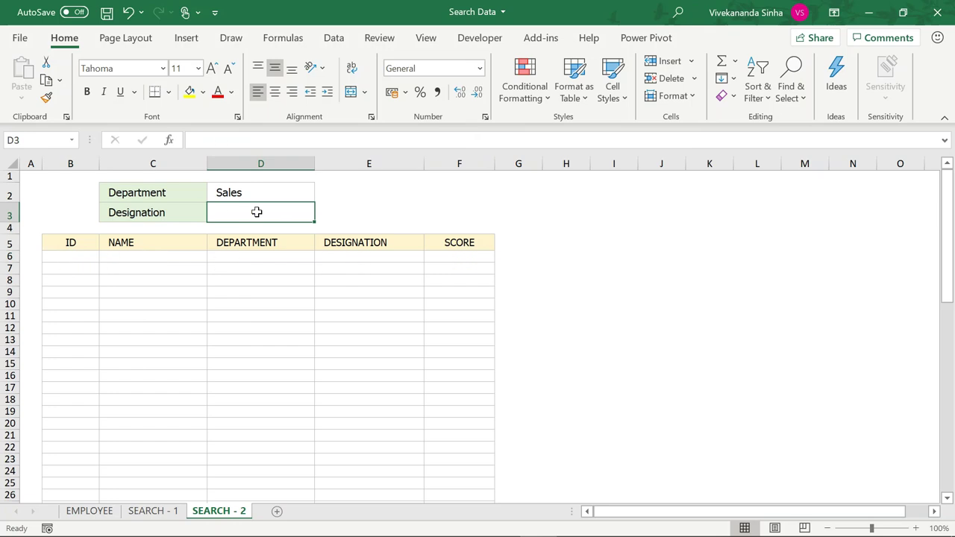
Step: Replace * with + between the B6 FILTER conditions so either condition matches (OR logic)
{"action": "left_click", "coordinate": [67, 255]}
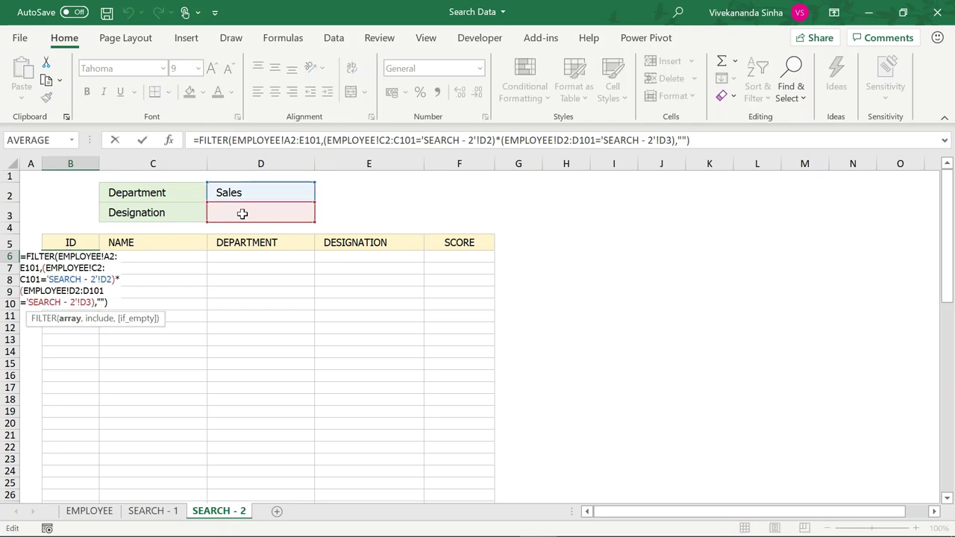
{"action": "left_click", "coordinate": [501, 141]}
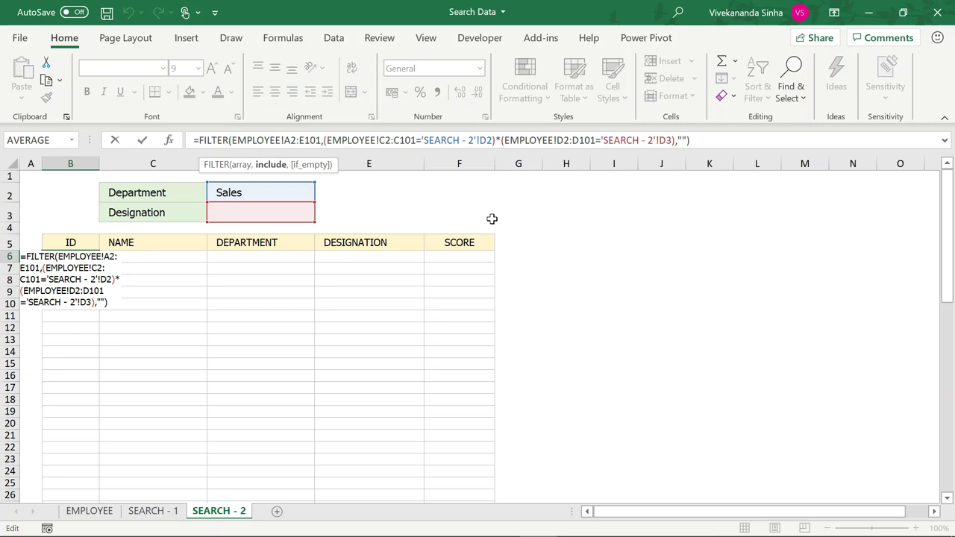
{"action": "key", "text": "BackSpace"}
{"action": "type", "text": "+"}
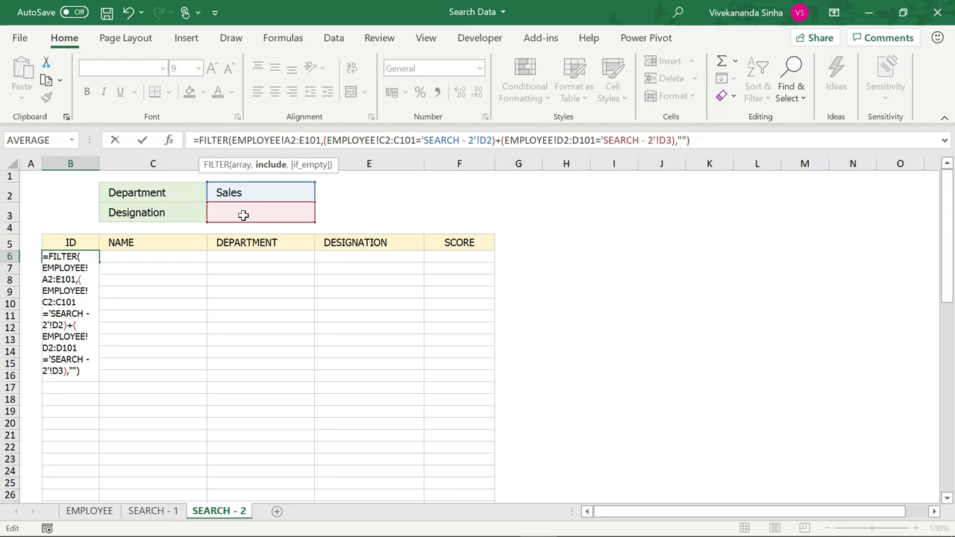
{"action": "key", "text": "Return"}
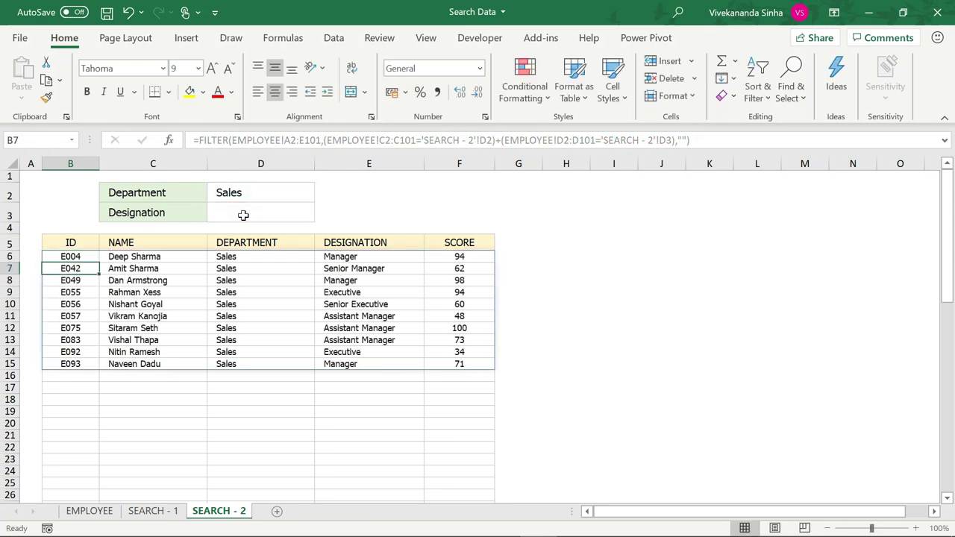
Step: Set Designation to Manager and delete Sales from D2, listing all 20 Managers
{"action": "left_click", "coordinate": [250, 215]}
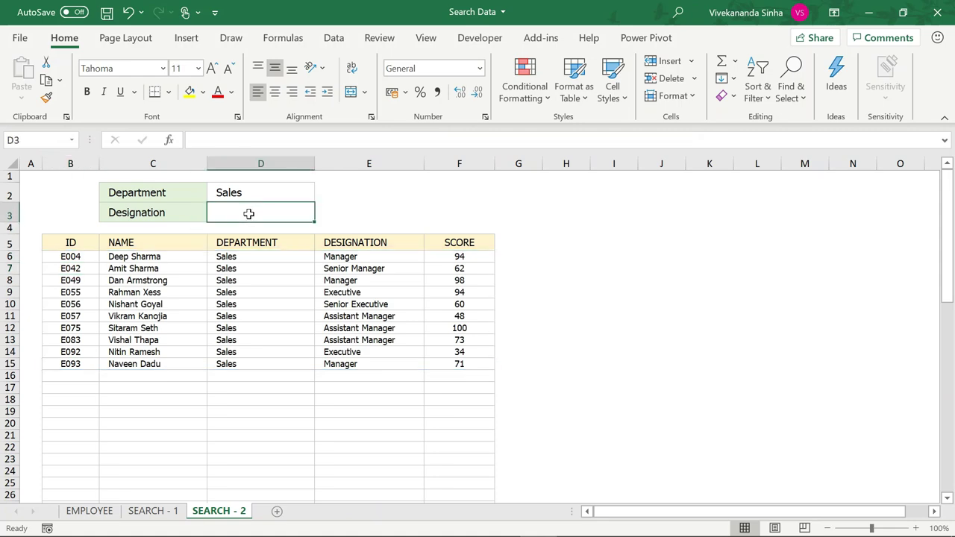
{"action": "type", "text": "Manager"}
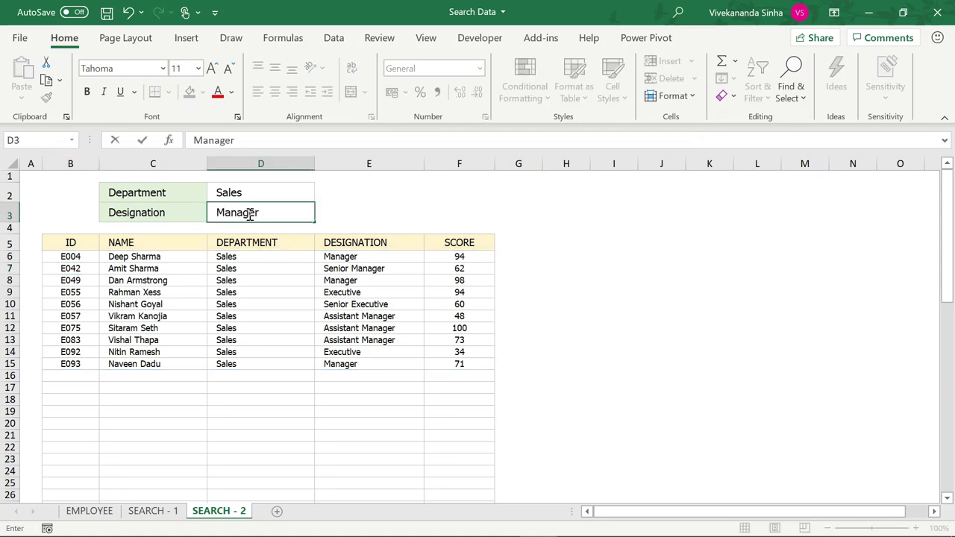
{"action": "key", "text": "Return"}
{"action": "left_click", "coordinate": [233, 191]}
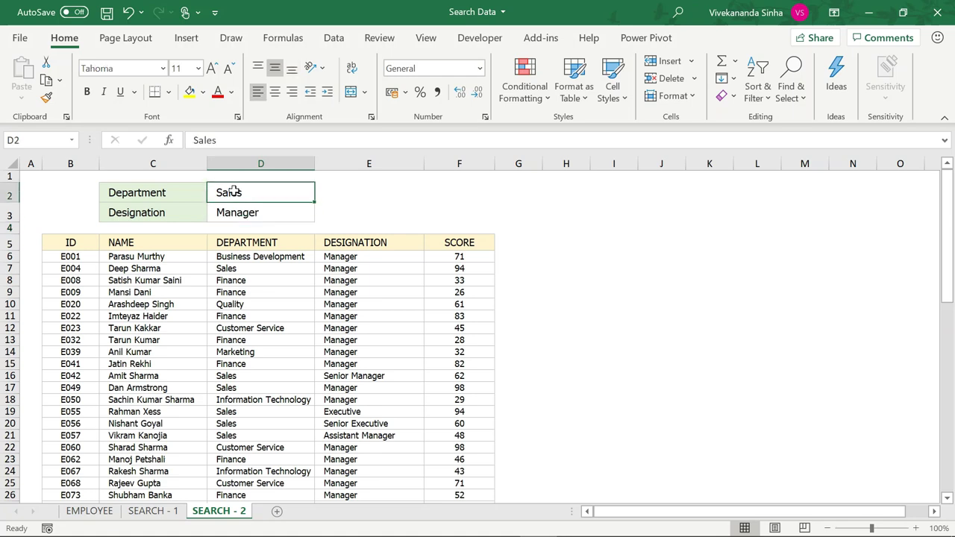
{"action": "left_click", "coordinate": [236, 256]}
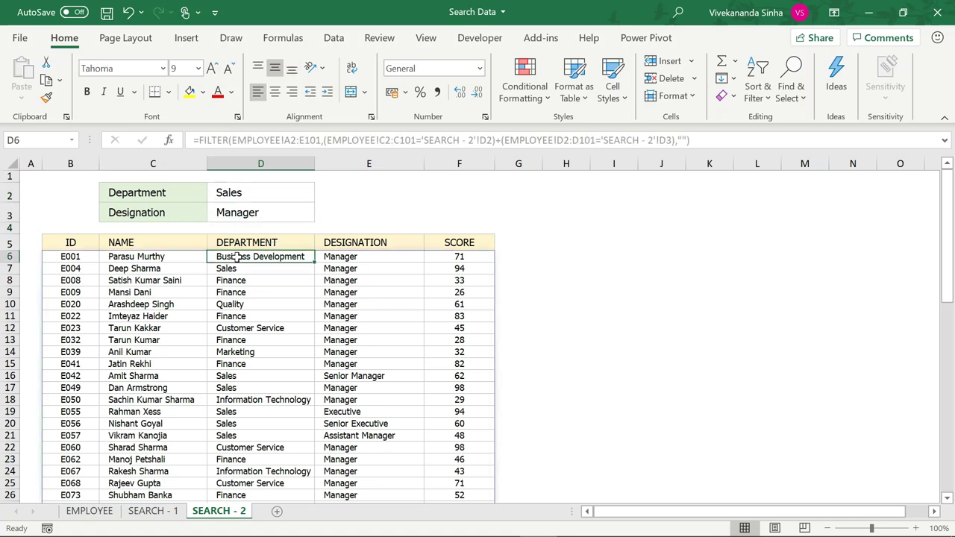
{"action": "key", "text": "Right"}
{"action": "left_click", "coordinate": [231, 193]}
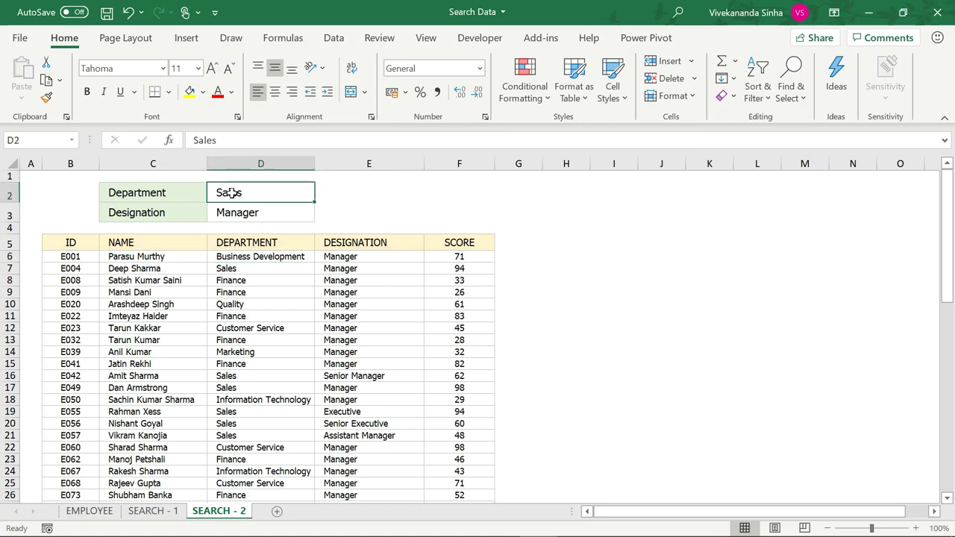
{"action": "key", "text": "Delete"}
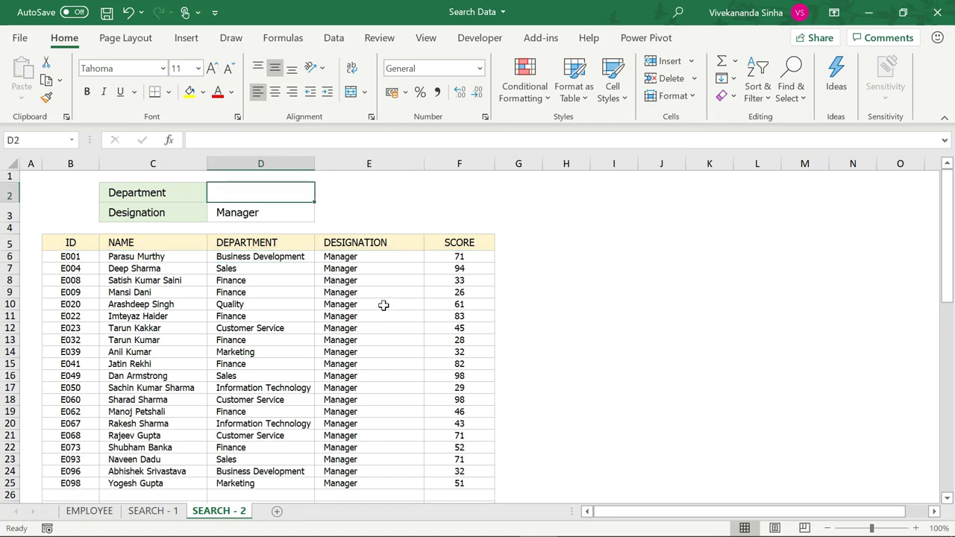
{"action": "left_click", "coordinate": [253, 216]}
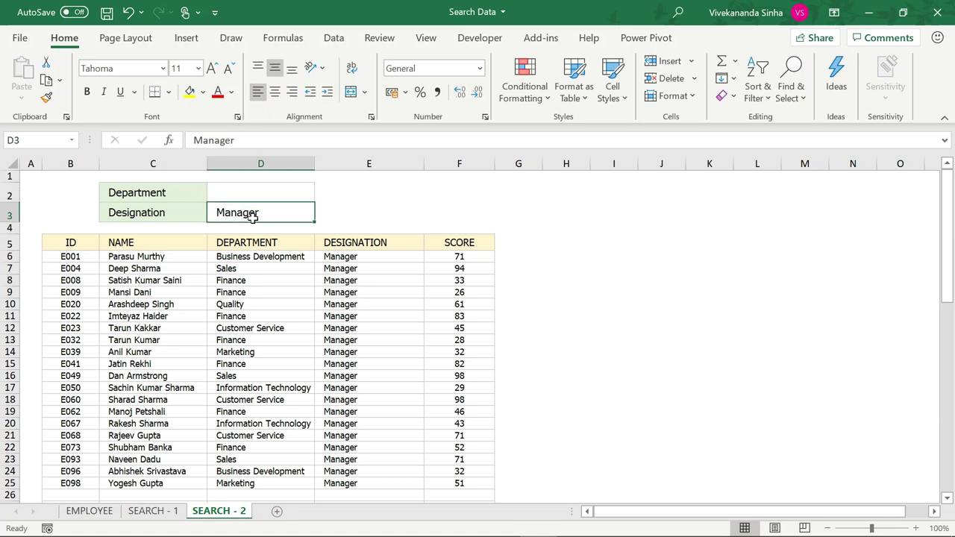
{"action": "left_click", "coordinate": [80, 257]}
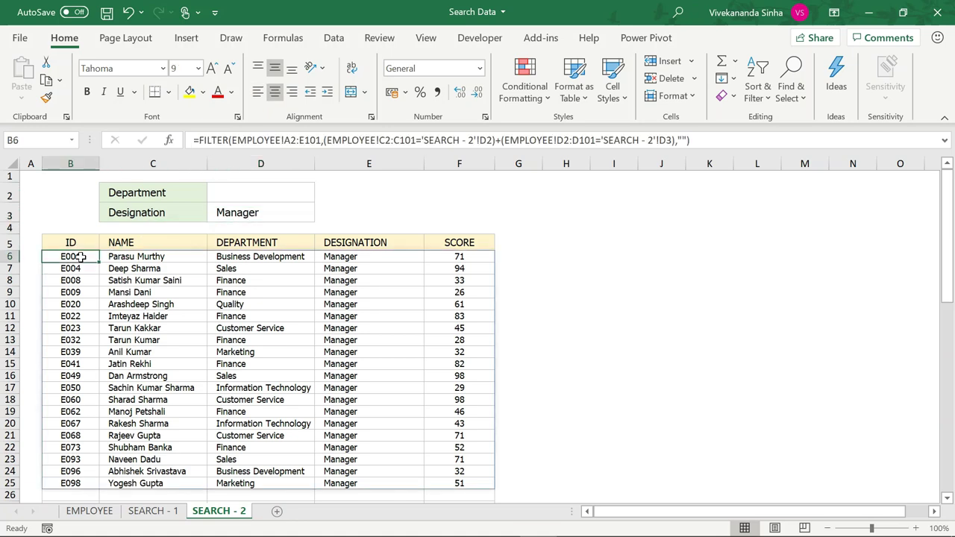
Step: Replace the + in B6's FILTER formula with * to restore AND logic
{"action": "left_click", "coordinate": [495, 140]}
{"action": "key", "text": "Delete"}
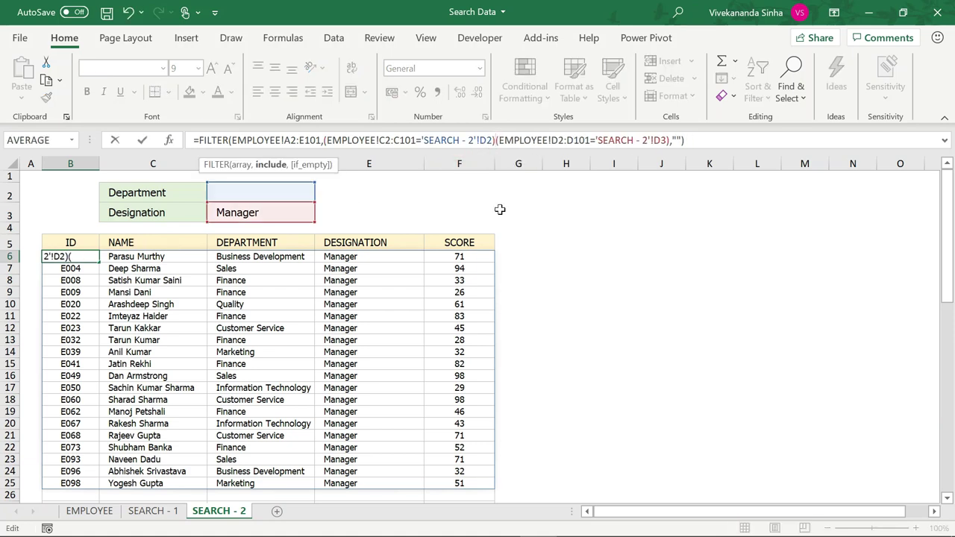
{"action": "type", "text": "*"}
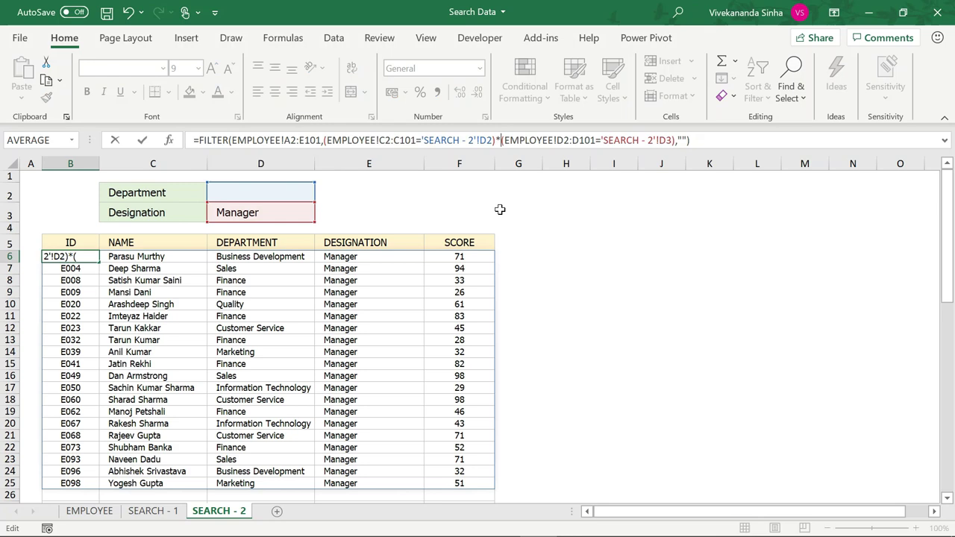
{"action": "key", "text": "Return"}
Step: Enter Sales as the Department criterion in D2
{"action": "left_click", "coordinate": [236, 187]}
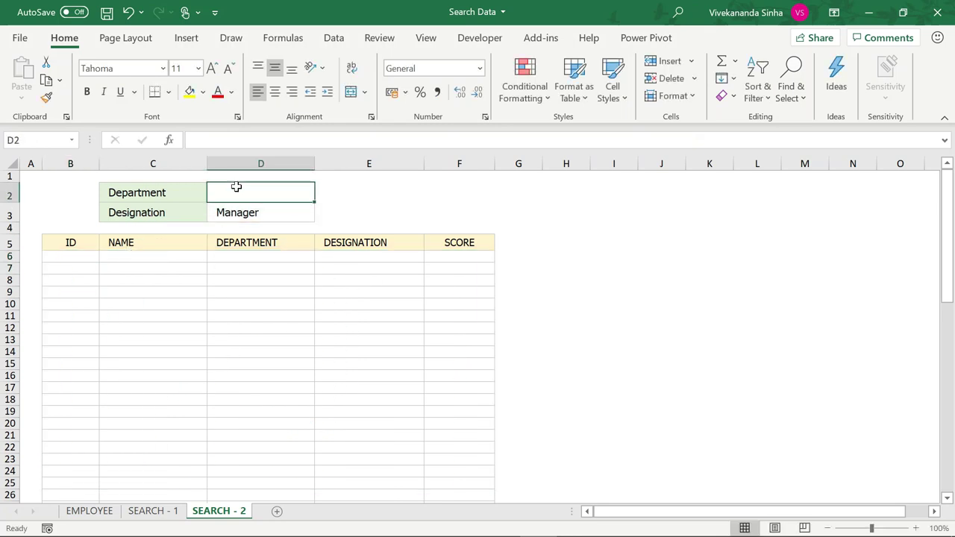
{"action": "type", "text": "Sales"}
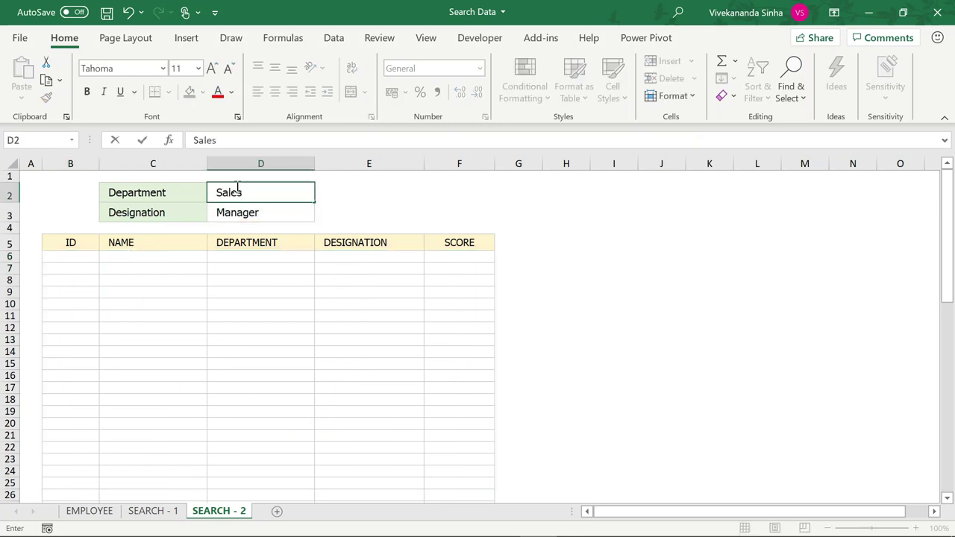
{"action": "key", "text": "Return"}
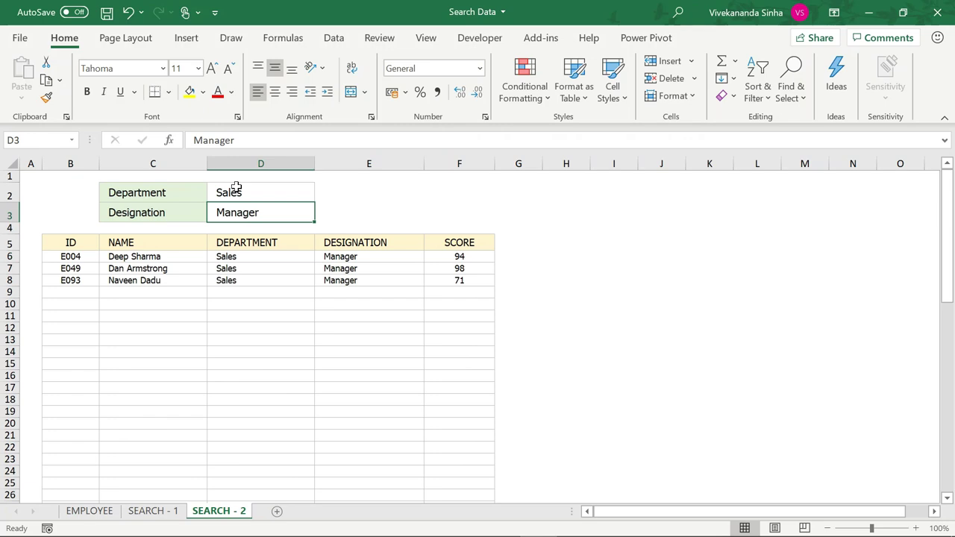